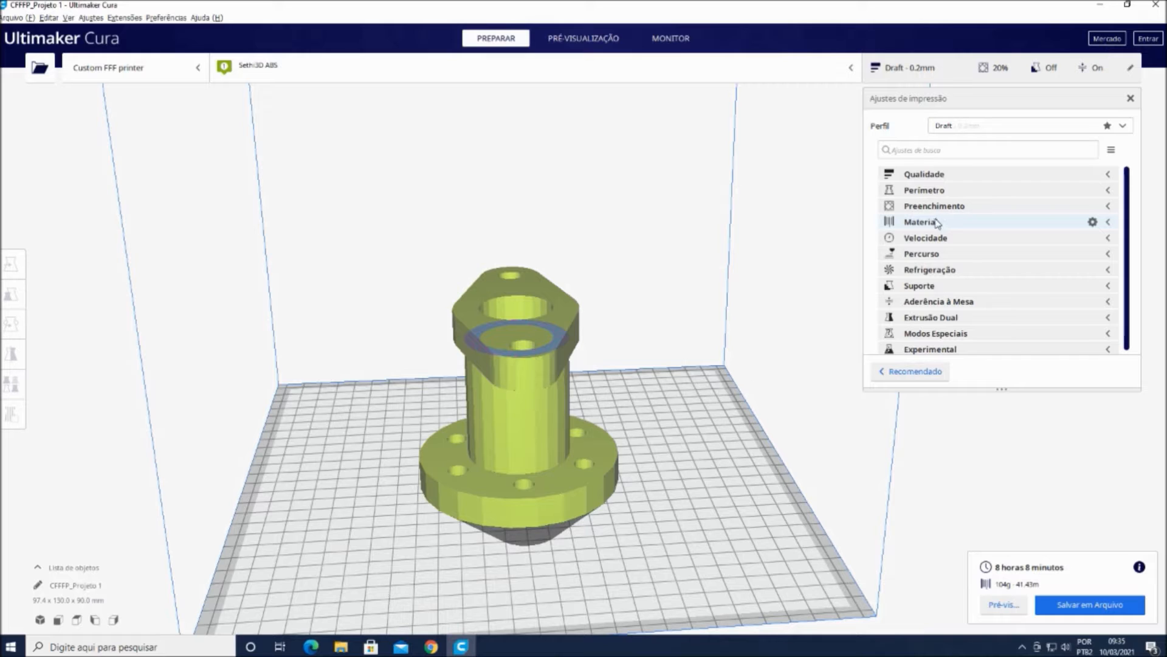
# Show the Material settings with the printing temperatures, and switch to Photos to view the 3D printer animation giphy.gif.
pyautogui.click(983, 227)
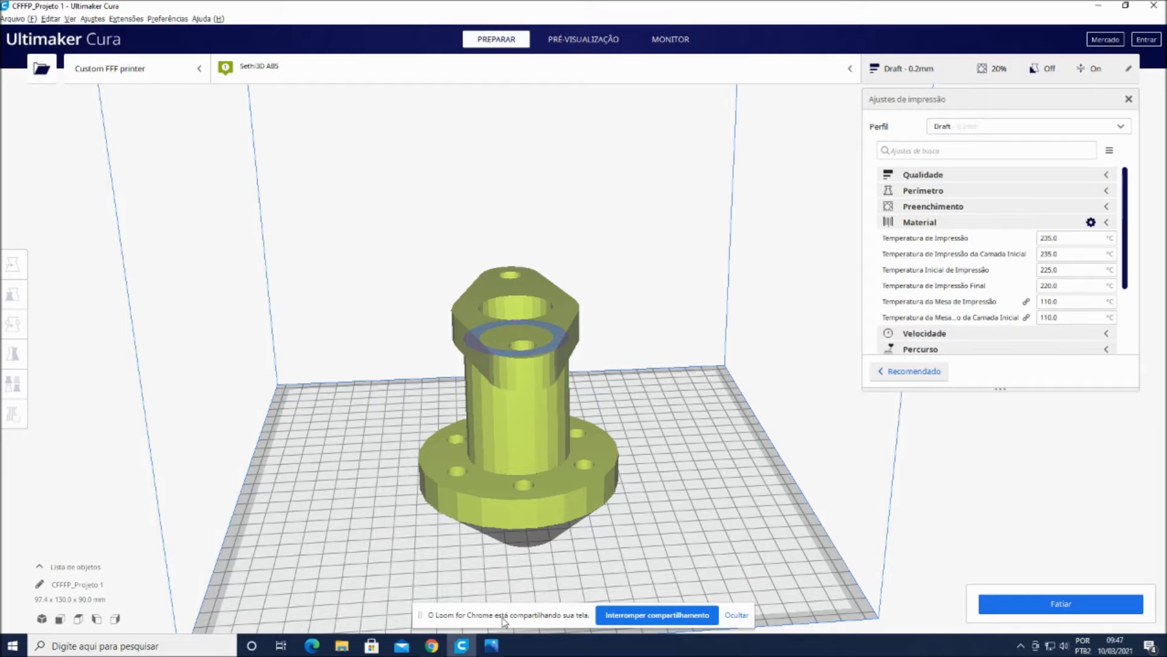
pyautogui.click(491, 645)
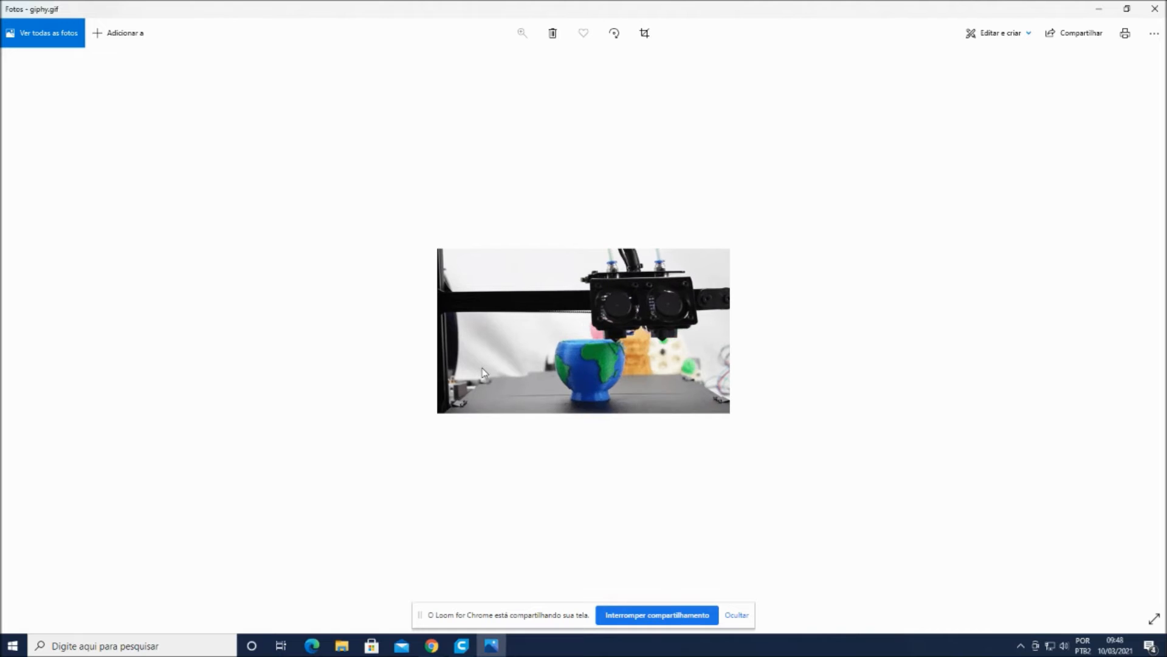
pyautogui.scroll(2, 480, 384)
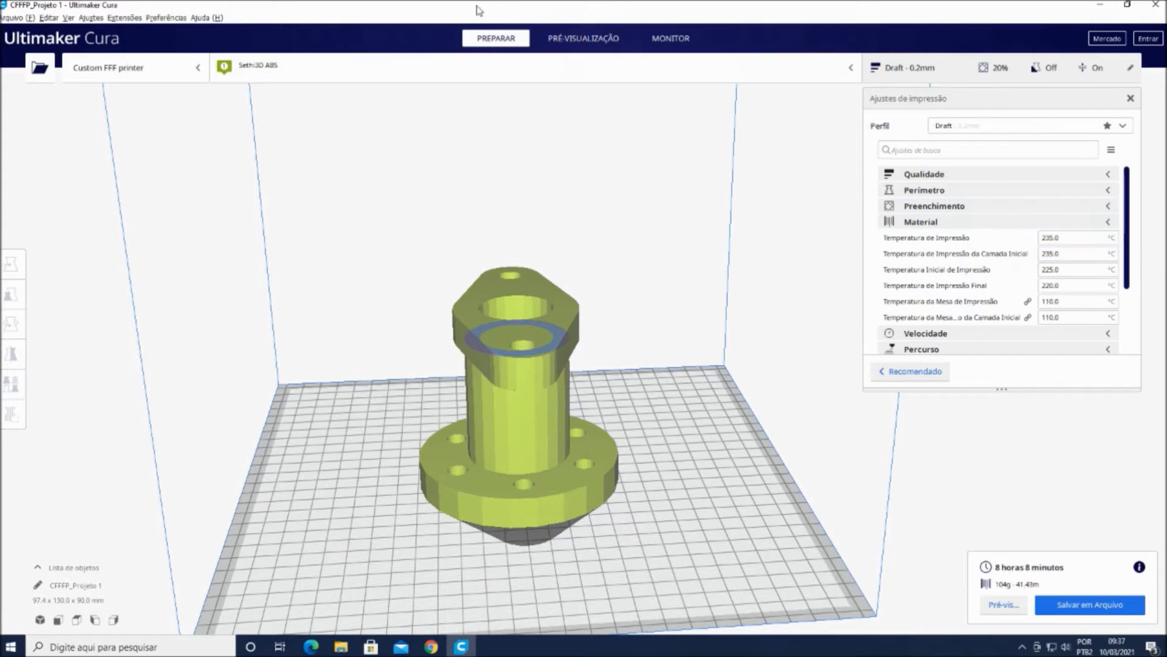
# Change the print material to generic PLA and discard the customized profile settings.
pyautogui.click(566, 68)
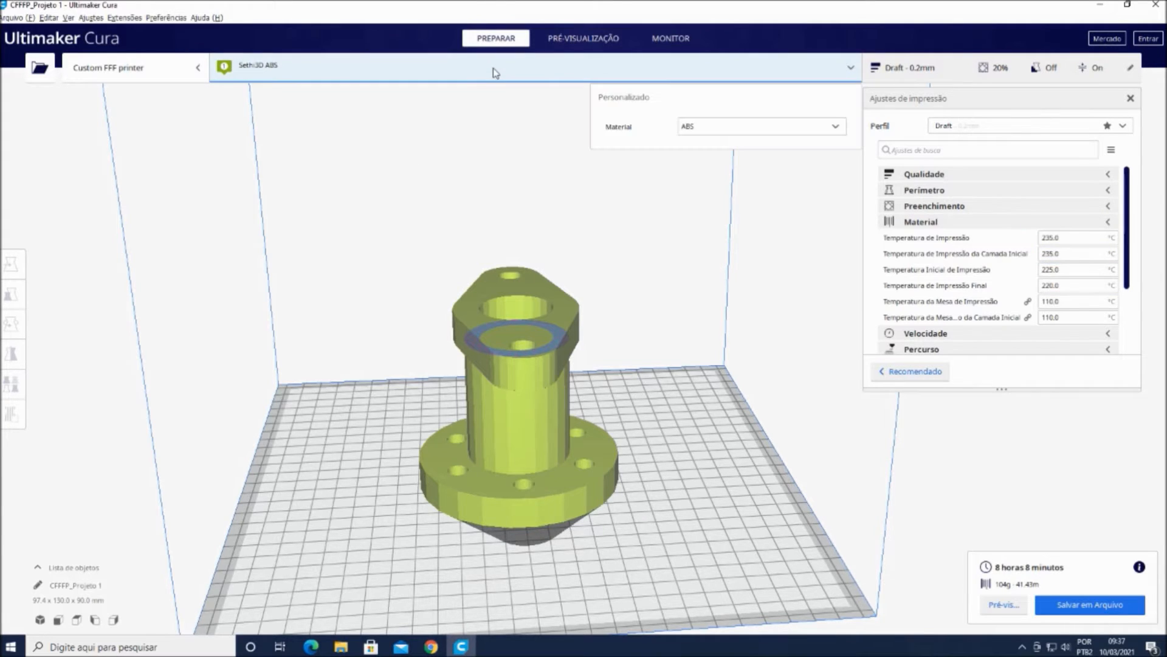
pyautogui.click(753, 129)
pyautogui.moveTo(743, 177)
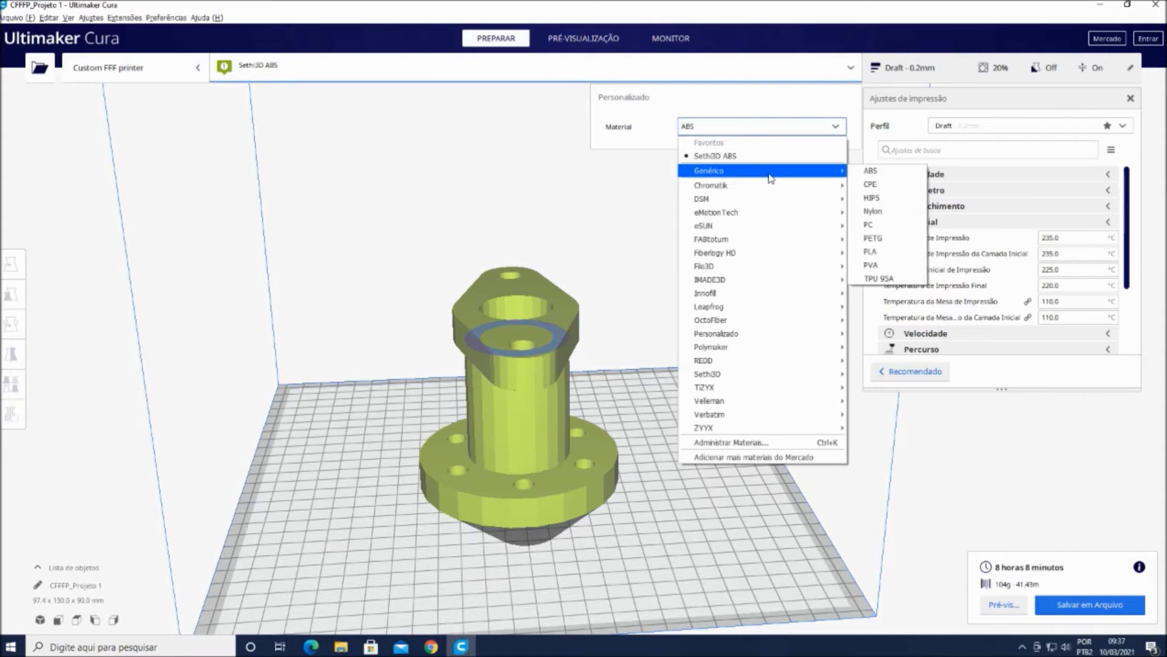
pyautogui.click(876, 252)
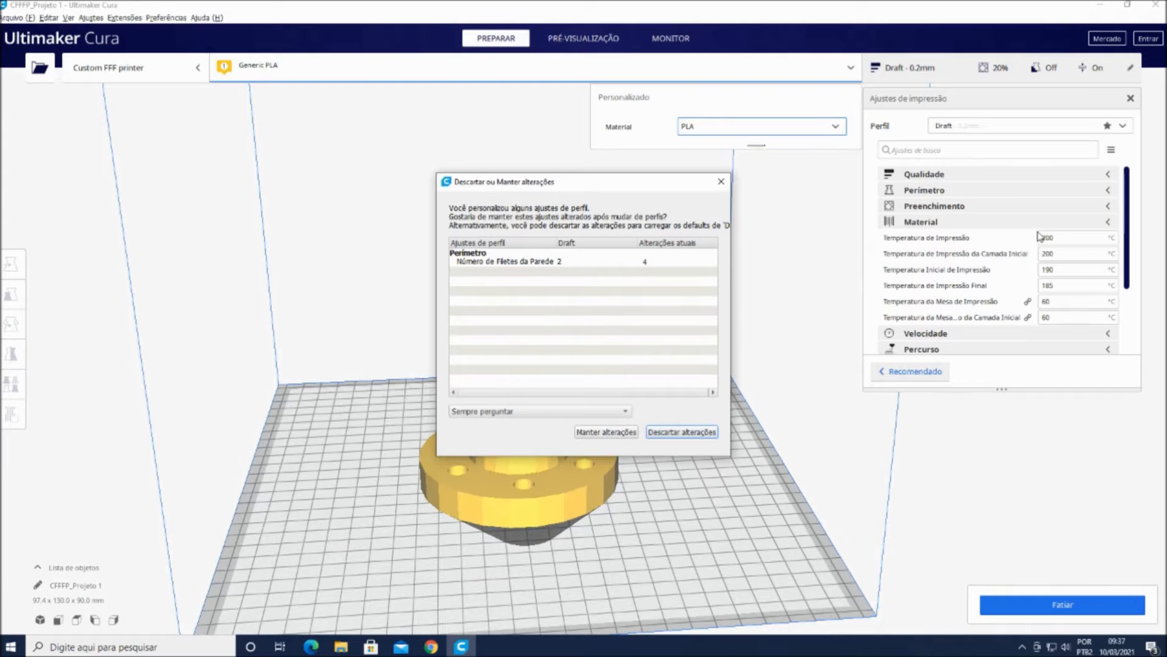
pyautogui.click(664, 433)
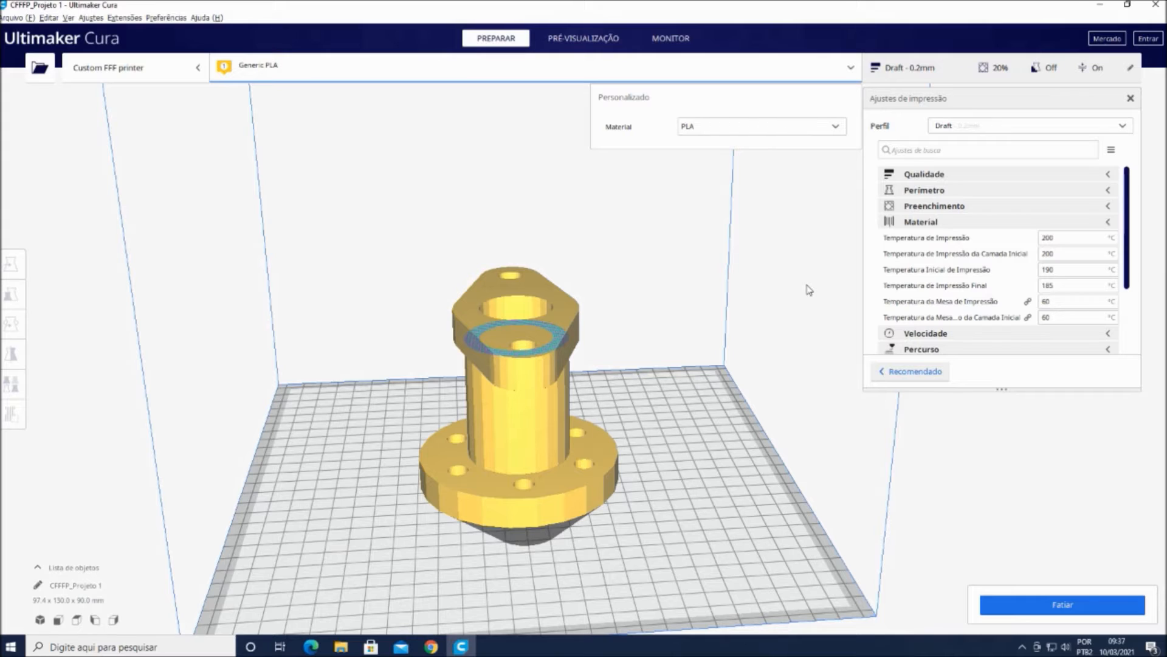
# Set the print material back to Seth3D ABS and review its temperatures in the Material settings.
pyautogui.click(425, 74)
pyautogui.click(608, 78)
pyautogui.click(703, 127)
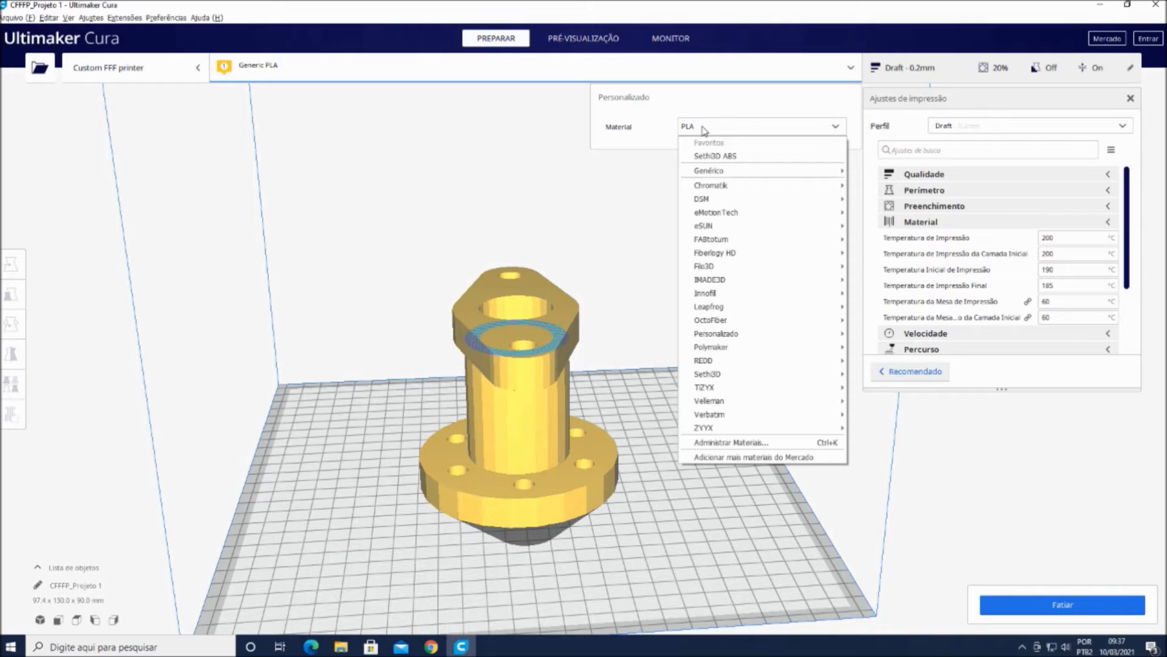
pyautogui.click(795, 160)
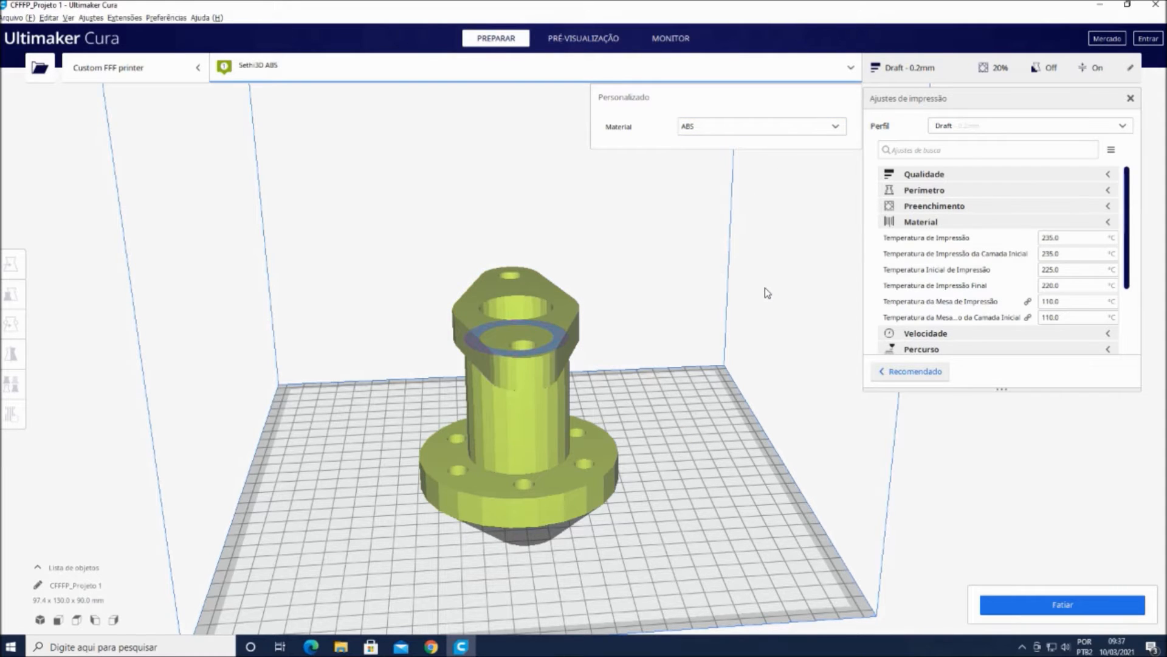
pyautogui.scroll(2, 765, 287)
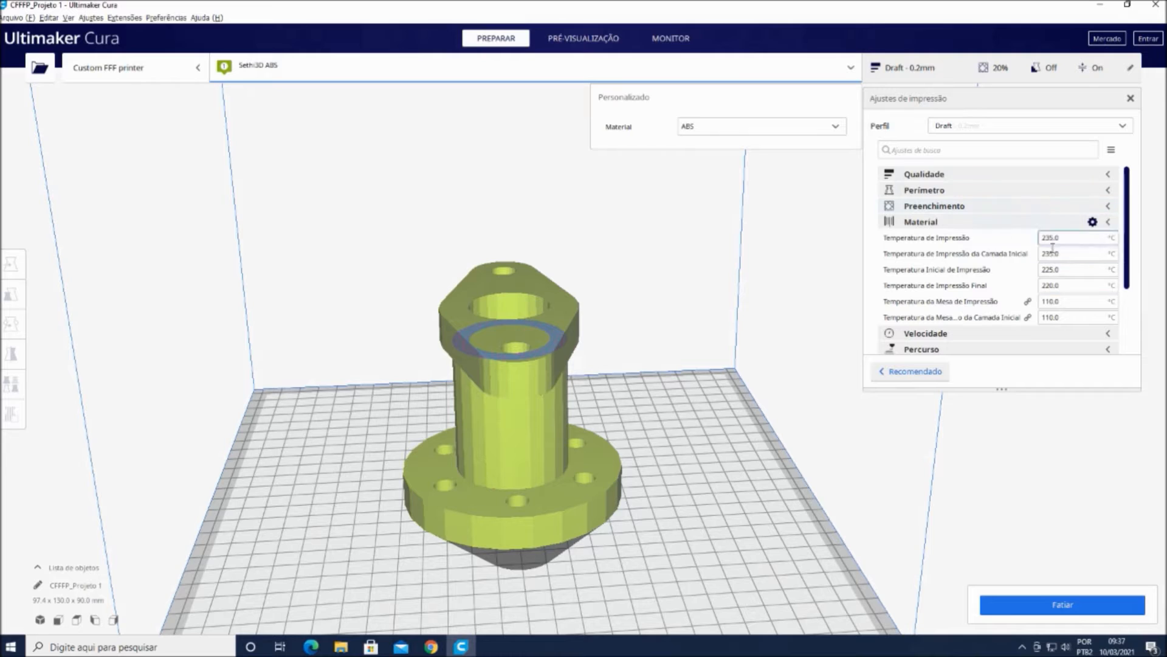
pyautogui.moveTo(970, 263)
pyautogui.moveTo(1003, 251)
pyautogui.click(962, 228)
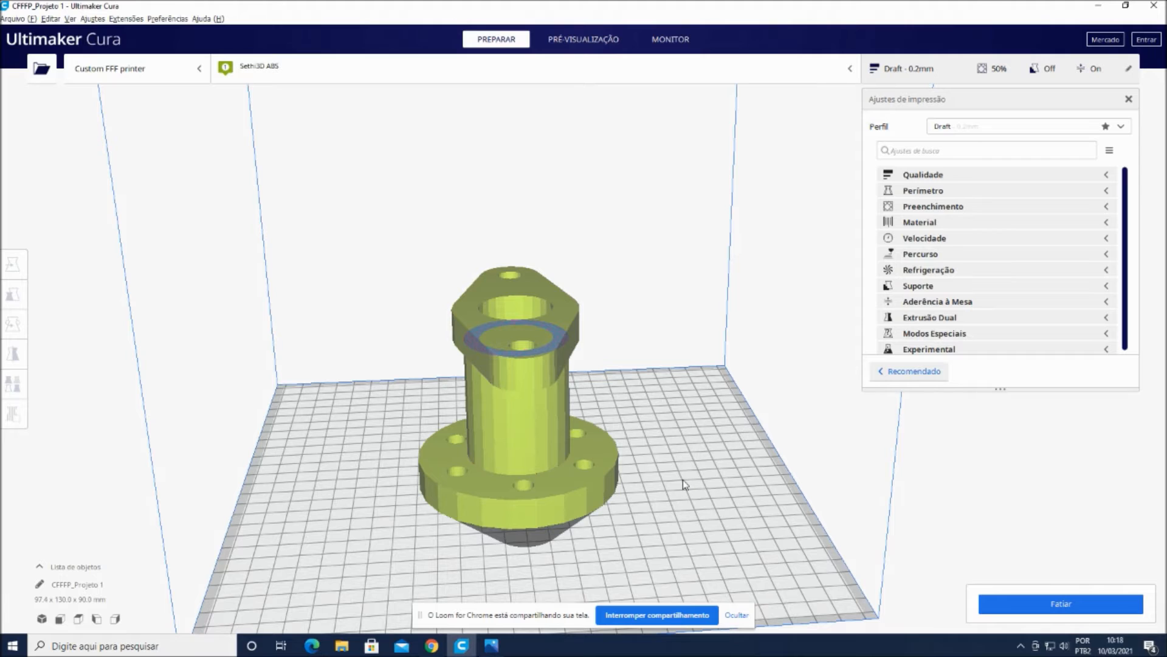
# Set the print speed (Velocidade de Impressão) to 40 mm/s in the speed settings and slice the model.
pyautogui.click(960, 238)
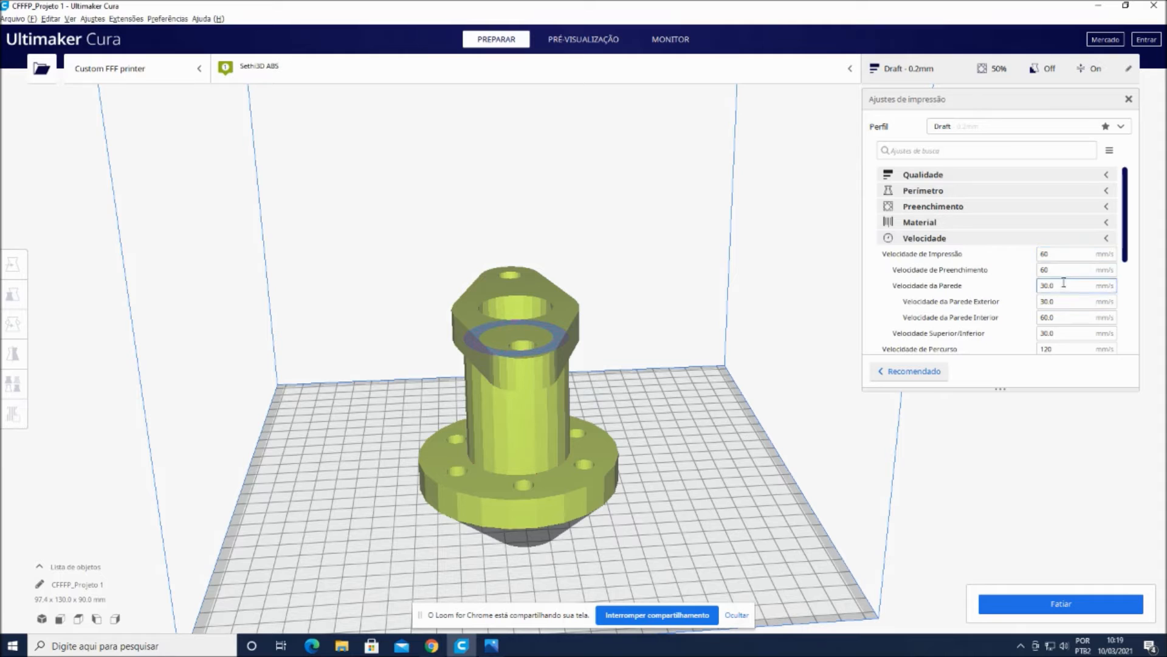
pyautogui.moveTo(1063, 254); pyautogui.dragTo(1034, 259)
pyautogui.write('40')
pyautogui.click(1023, 611)
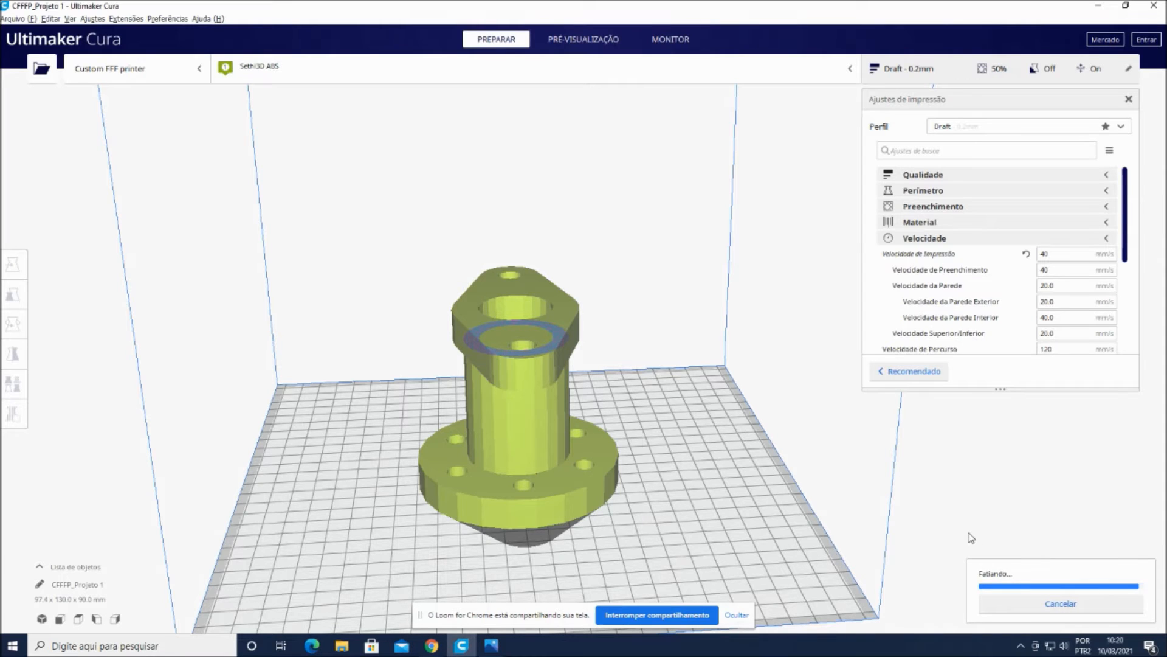
# Set the print speed (Velocidade de Impressão) to 70 mm/s and slice the model again.
pyautogui.doubleClick(1058, 255)
pyautogui.write('70')
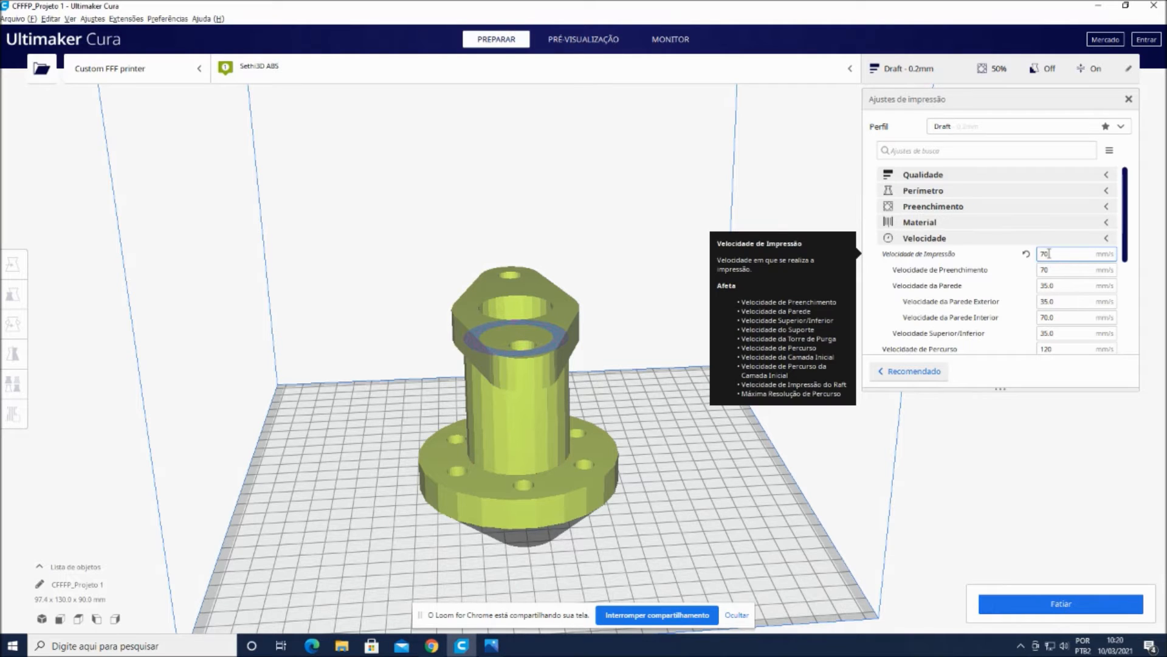
pyautogui.click(1011, 595)
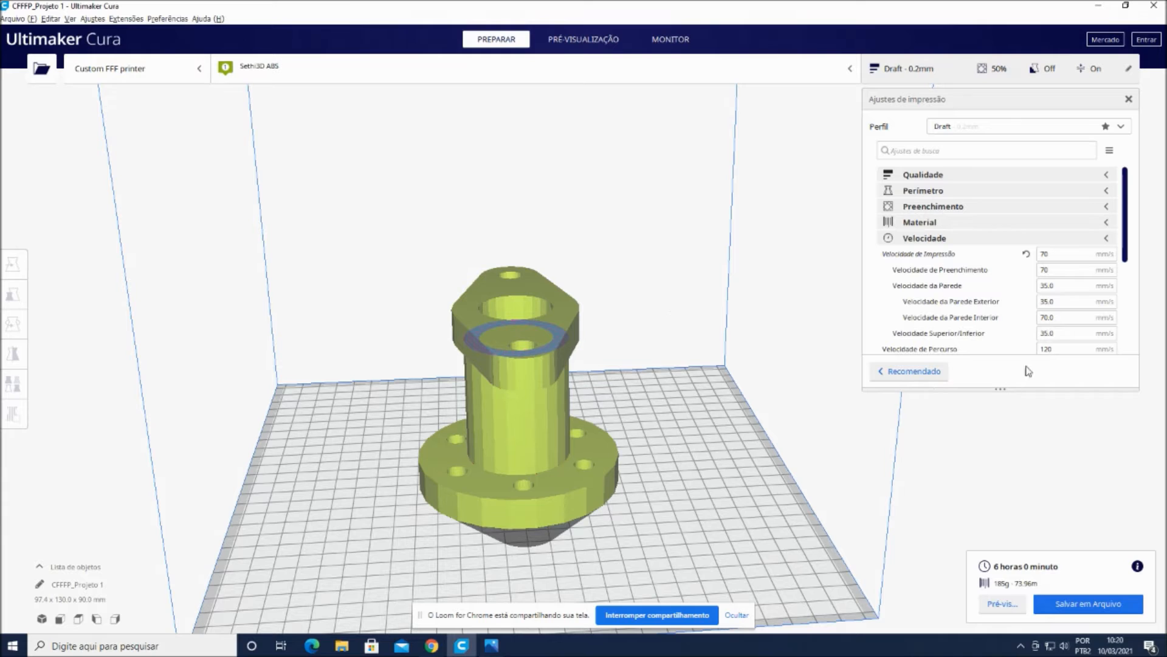
# Set the print speed (Velocidade de Impressão) to 60 mm/s and reslice the model.
pyautogui.moveTo(1061, 253); pyautogui.dragTo(1012, 256)
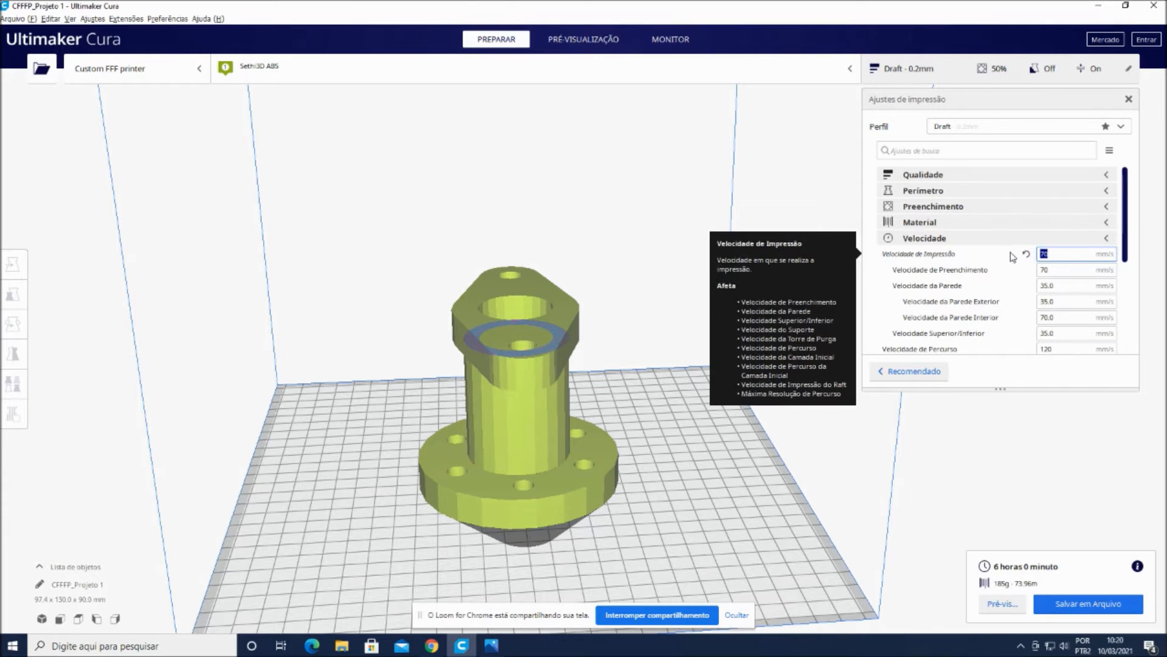
pyautogui.write('60')
pyautogui.click(1067, 271)
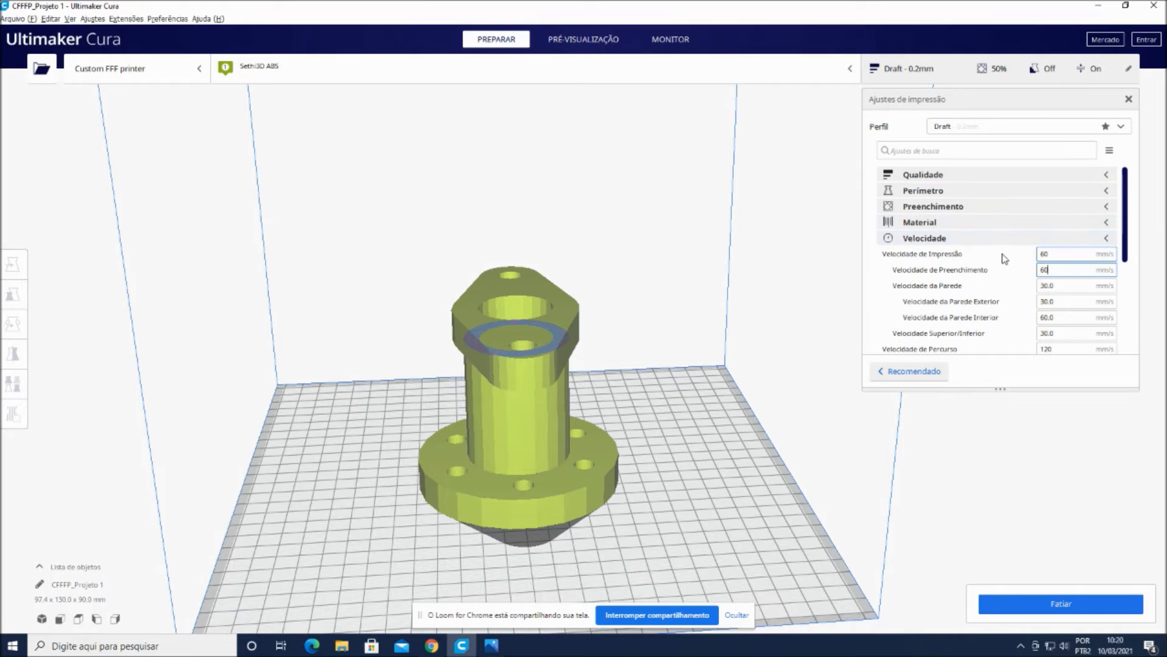
pyautogui.scroll(-1, 732, 292)
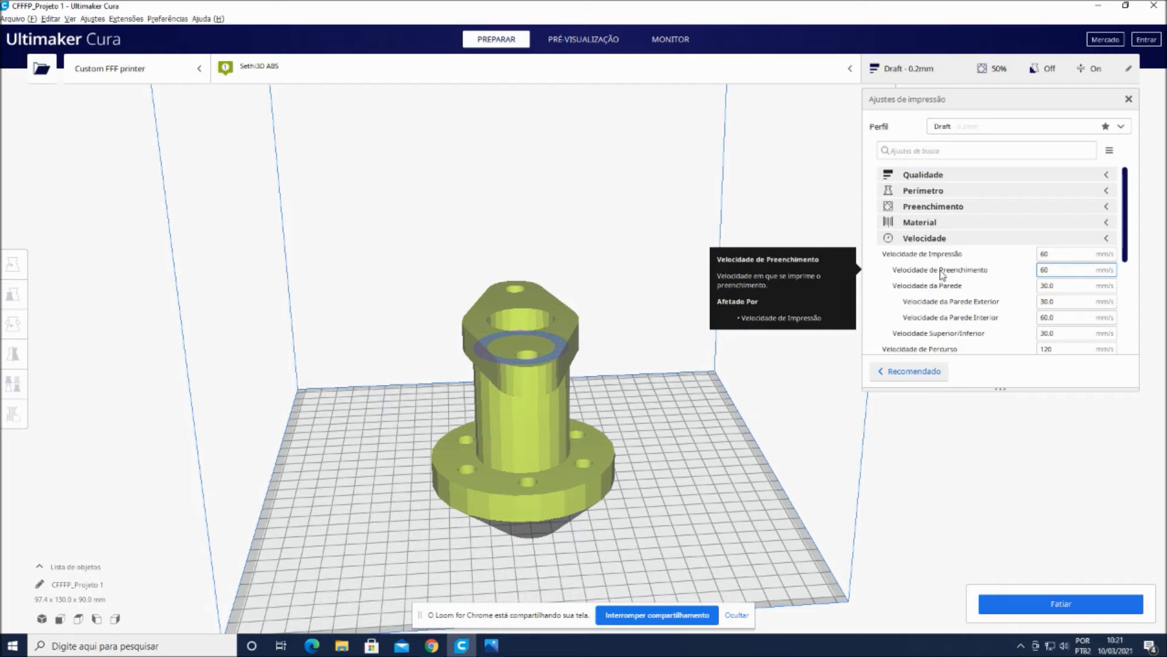
pyautogui.click(1061, 604)
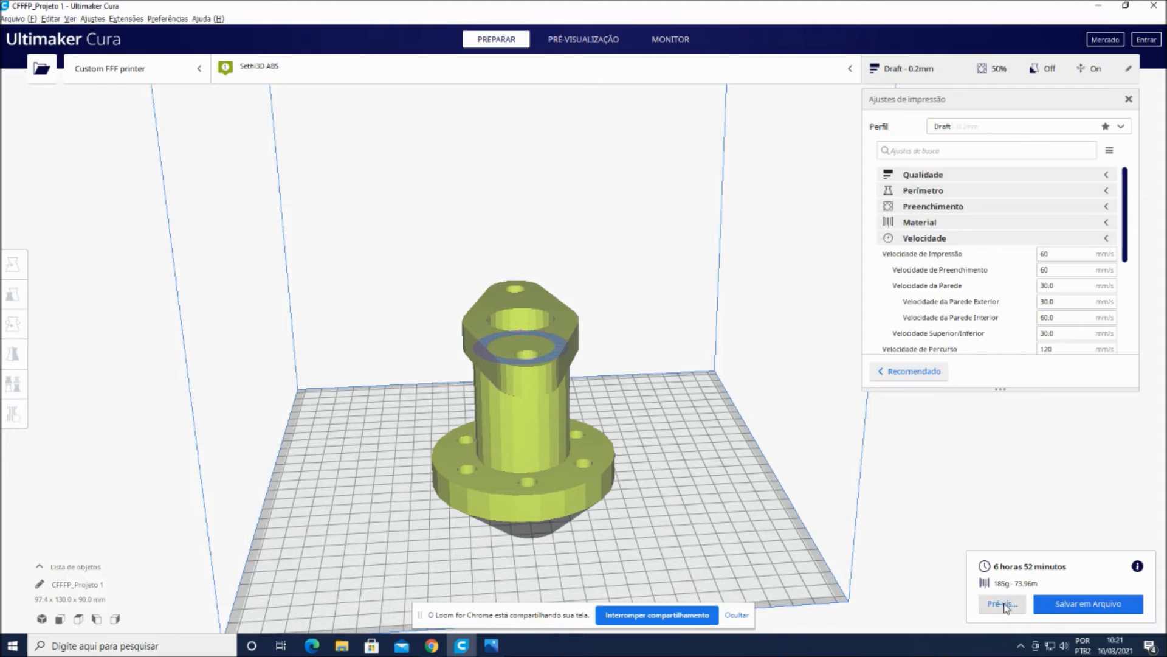
# Preview the sliced model down to layer 411 and examine the infill and walls of the upper flange up close.
pyautogui.click(1003, 604)
pyautogui.moveTo(1156, 198); pyautogui.dragTo(1157, 217)
pyautogui.scroll(3, 528, 382)
pyautogui.scroll(3, 528, 381)
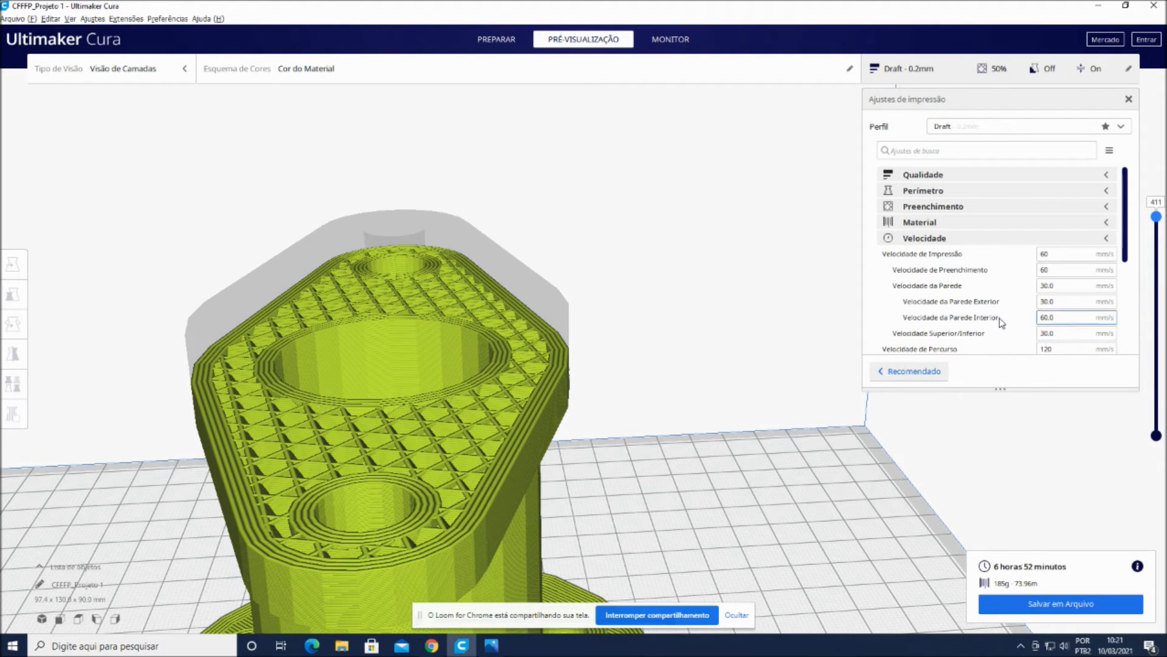
# Set the infill speed (Velocidade de Preenchimento) to 70 mm/s and reslice the model.
pyautogui.click(1054, 271)
pyautogui.doubleClick(1055, 272)
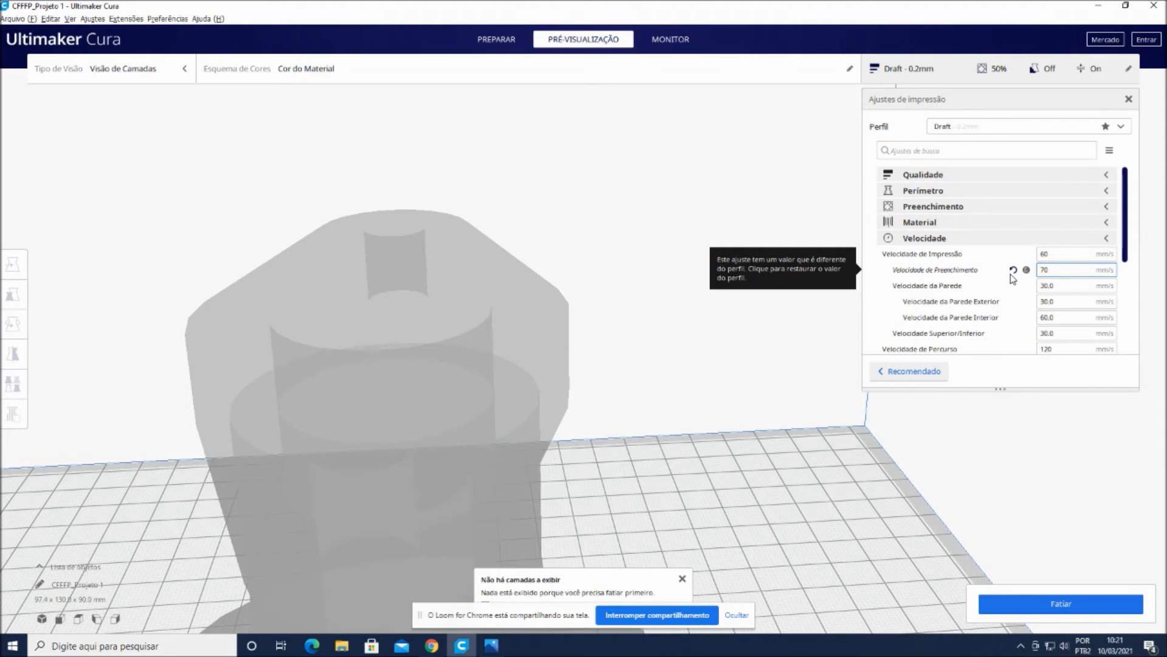
pyautogui.click(1053, 606)
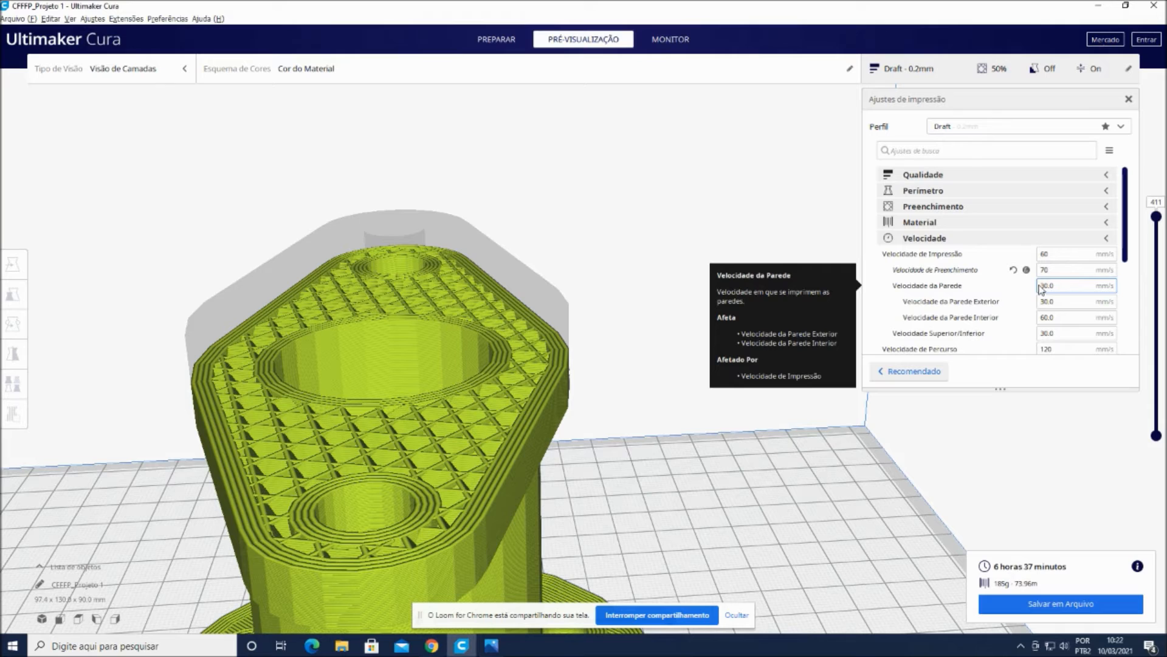
# Set the wall speed (Velocidade da Parede) to 40 mm/s and reslice the model.
pyautogui.moveTo(1042, 285); pyautogui.dragTo(1038, 289)
pyautogui.write('4')
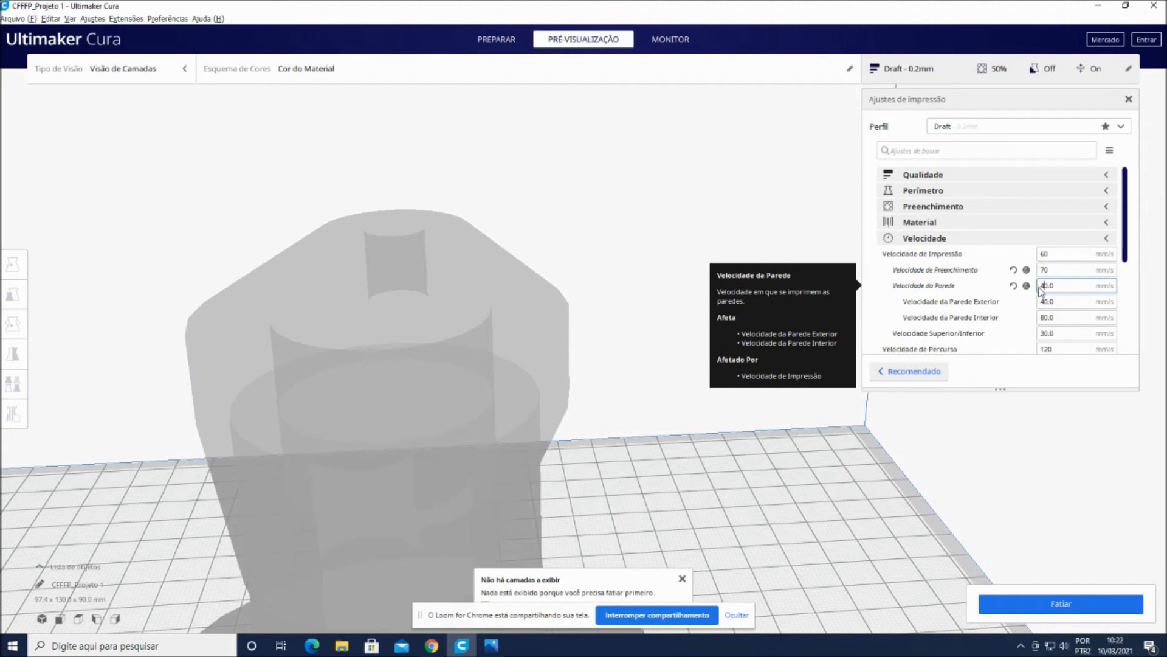
pyautogui.click(1061, 604)
# Set the inner wall speed (Velocidade da Parede Interior) to 70 mm/s and reslice the model.
pyautogui.click(1055, 334)
pyautogui.click(1098, 316)
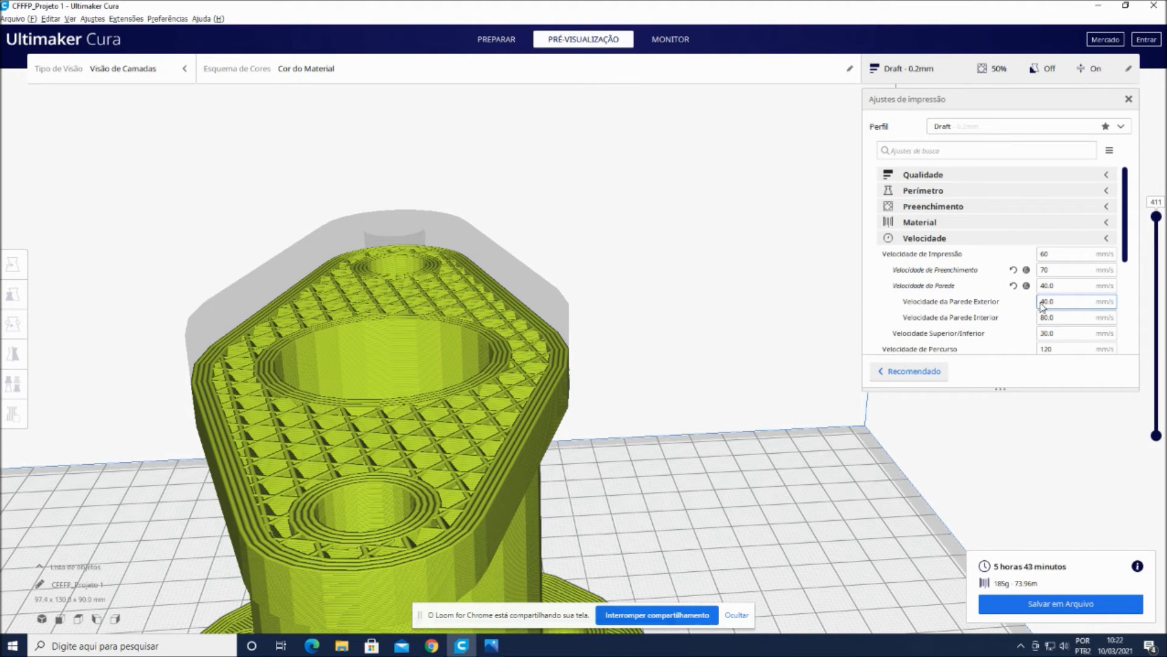
pyautogui.moveTo(1064, 301)
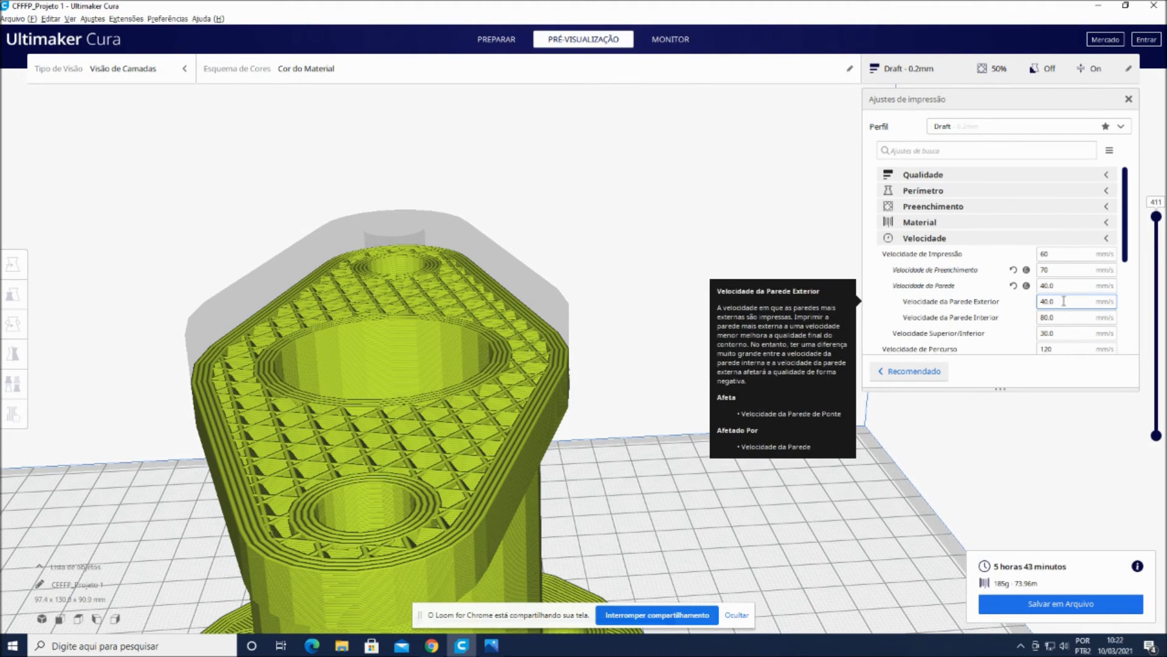
pyautogui.moveTo(966, 321)
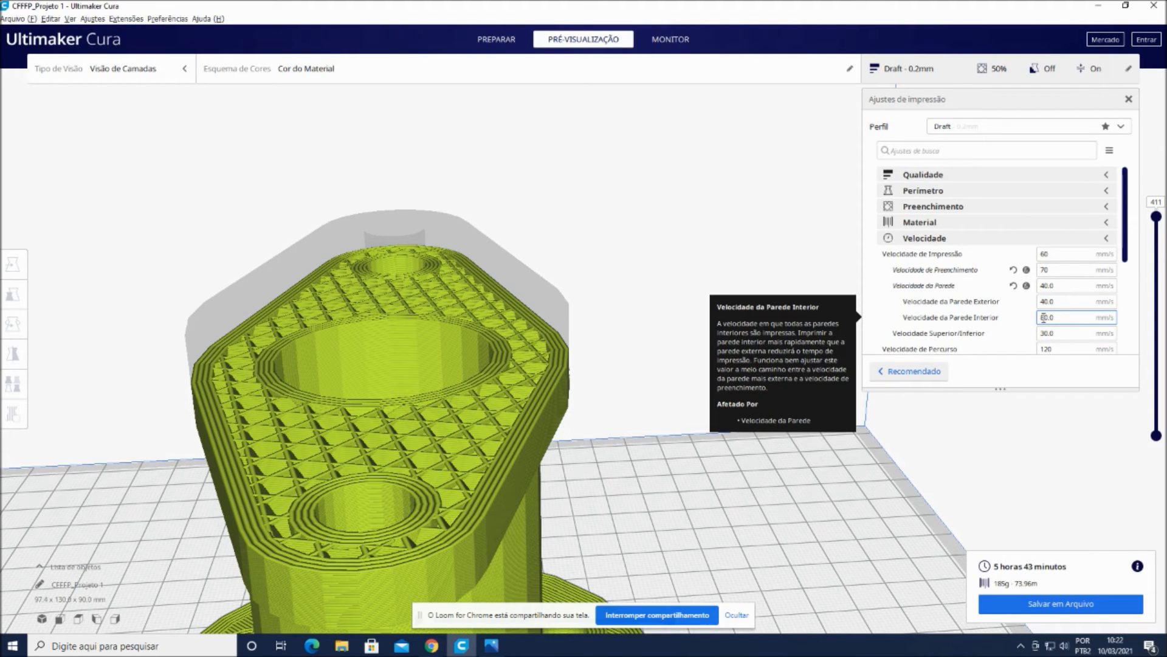
pyautogui.moveTo(1046, 316); pyautogui.dragTo(1039, 322)
pyautogui.write('7')
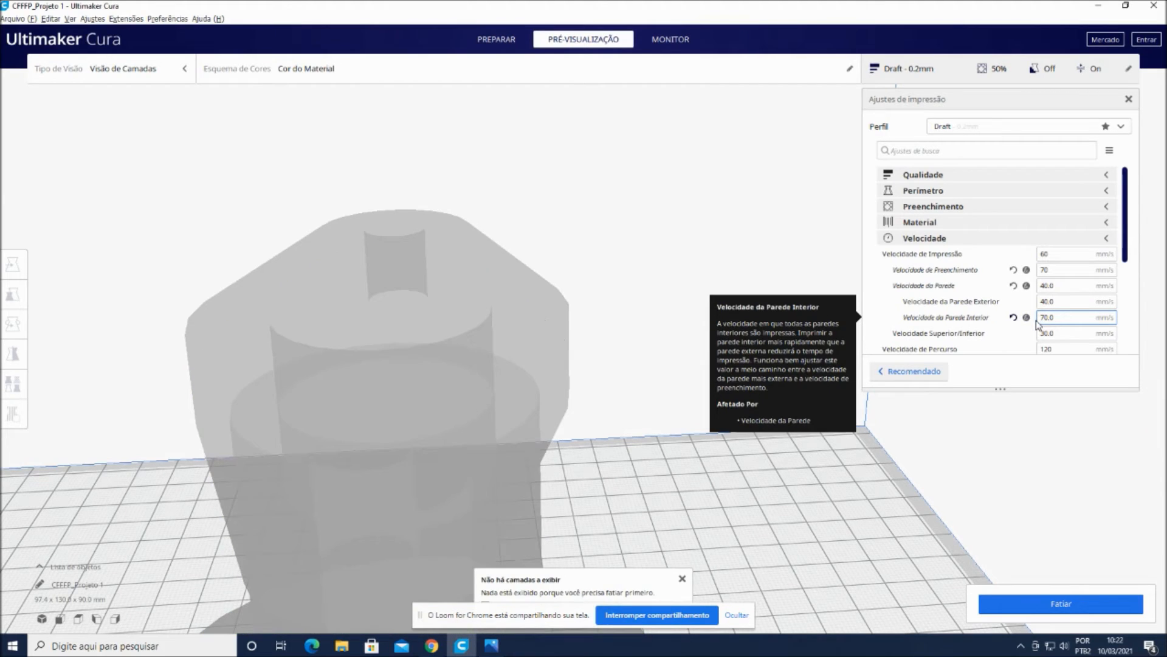
pyautogui.scroll(-1, 1033, 322)
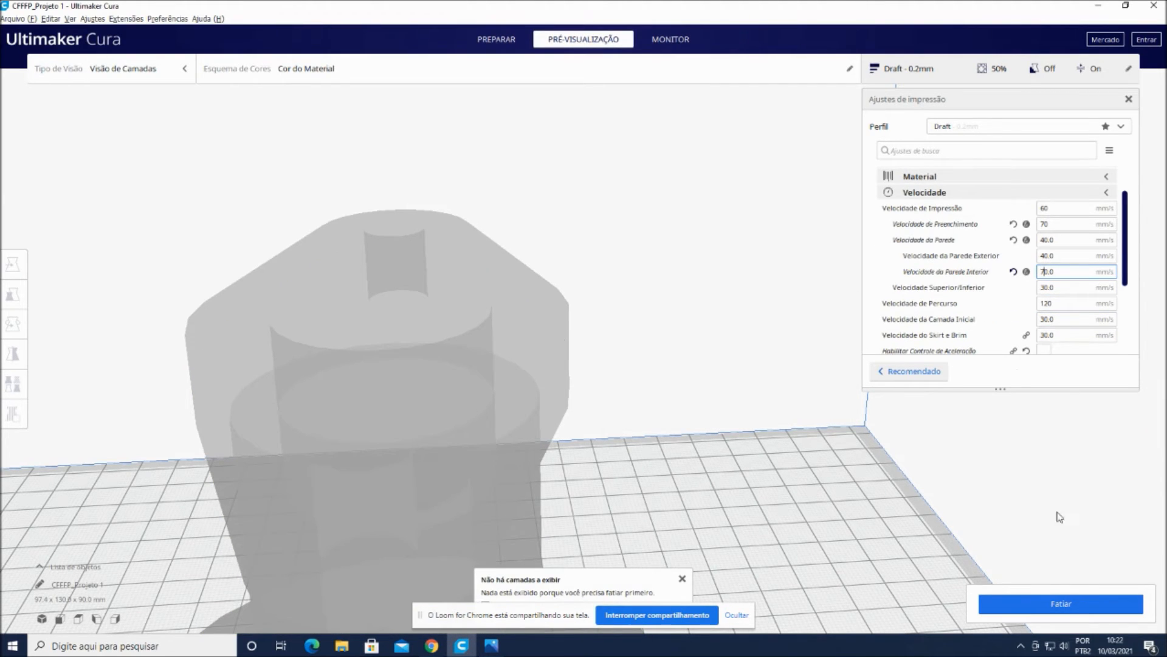
pyautogui.click(1052, 605)
# Show the preview up to layer 449, set the top/bottom speed (Velocidade Superior/Inferior) to 40 mm/s and reslice.
pyautogui.moveTo(977, 295)
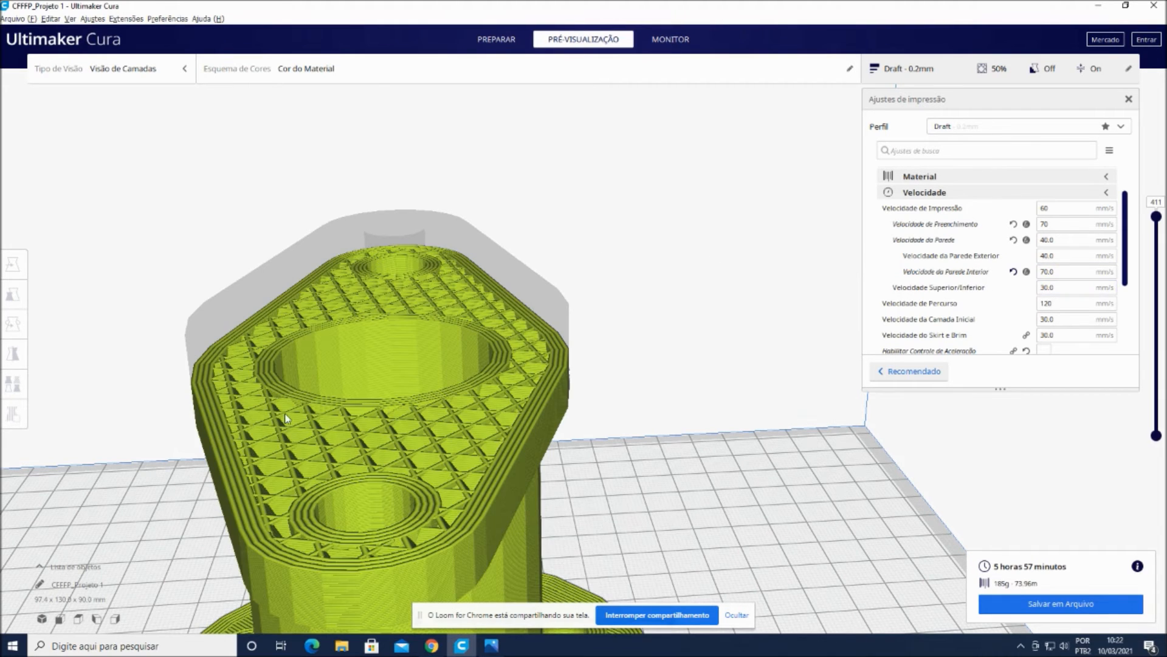
pyautogui.moveTo(1157, 216); pyautogui.dragTo(1157, 197)
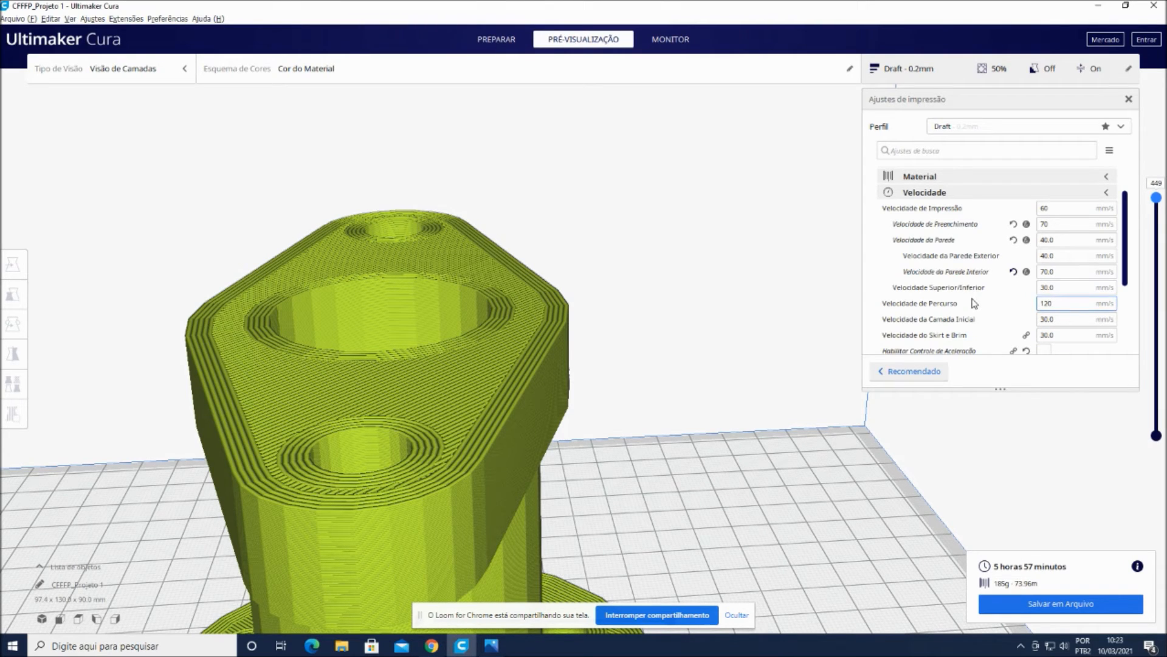
pyautogui.moveTo(1047, 287); pyautogui.dragTo(1041, 291)
pyautogui.write('4')
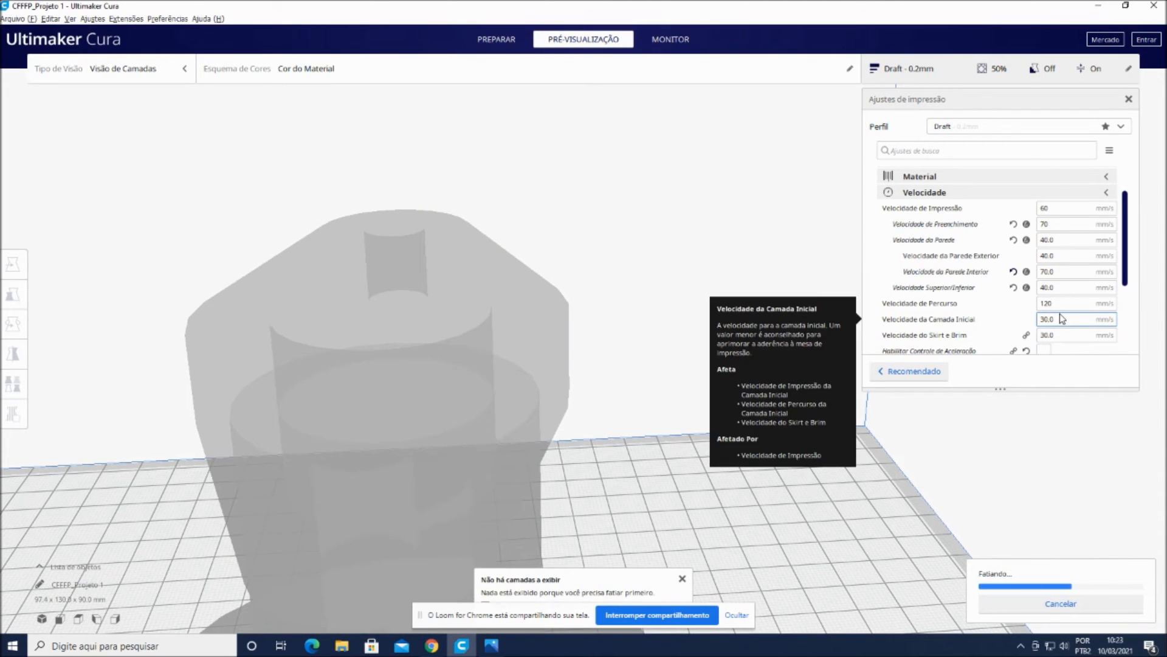
pyautogui.click(1041, 304)
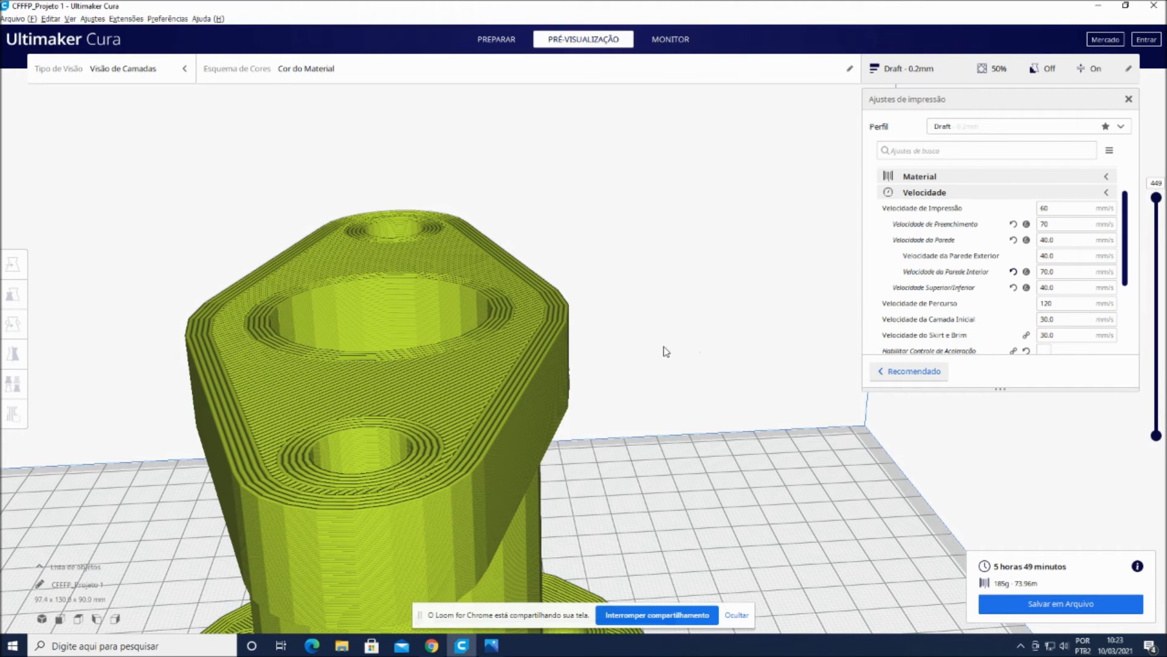
# Examine the whole sliced part in the preview, ending with a straight-down view onto the build plate.
pyautogui.moveTo(678, 344); pyautogui.dragTo(629, 354, button='right')
pyautogui.scroll(-5, 628, 354)
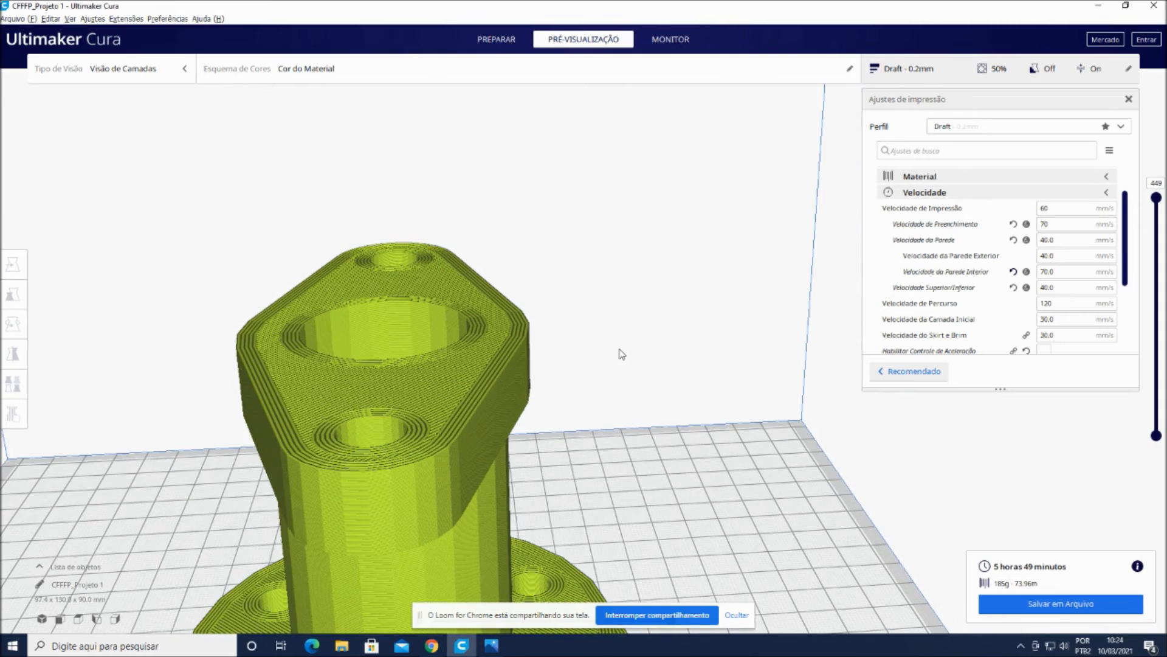
pyautogui.scroll(3, 562, 252)
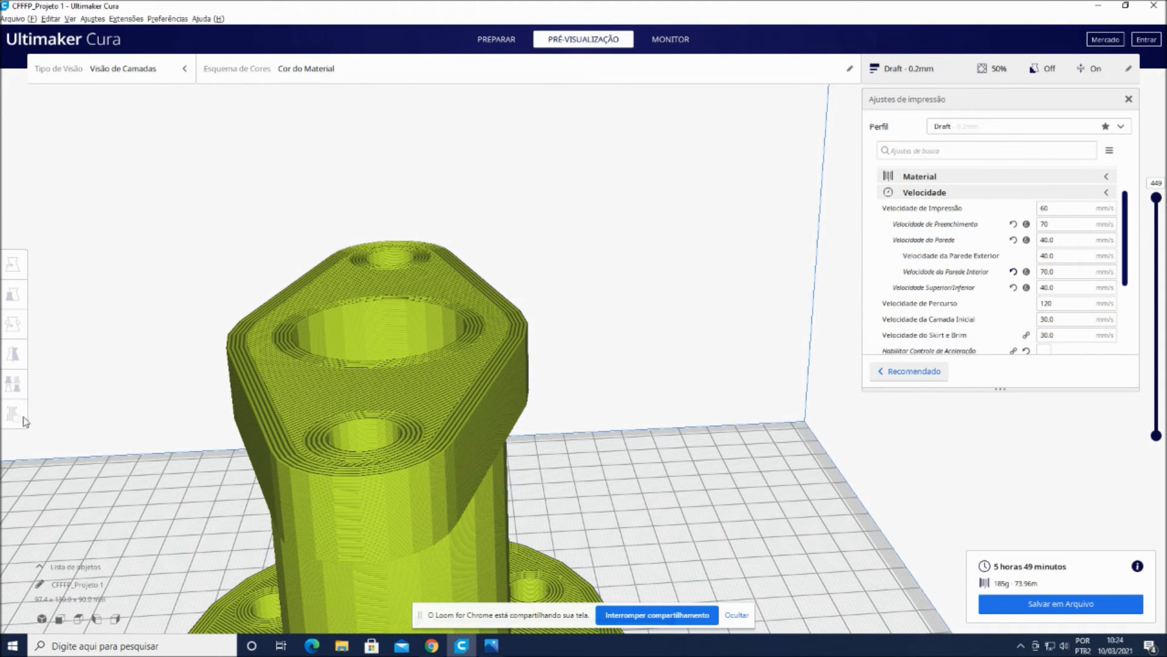
pyautogui.click(59, 619)
pyautogui.scroll(3, 583, 342)
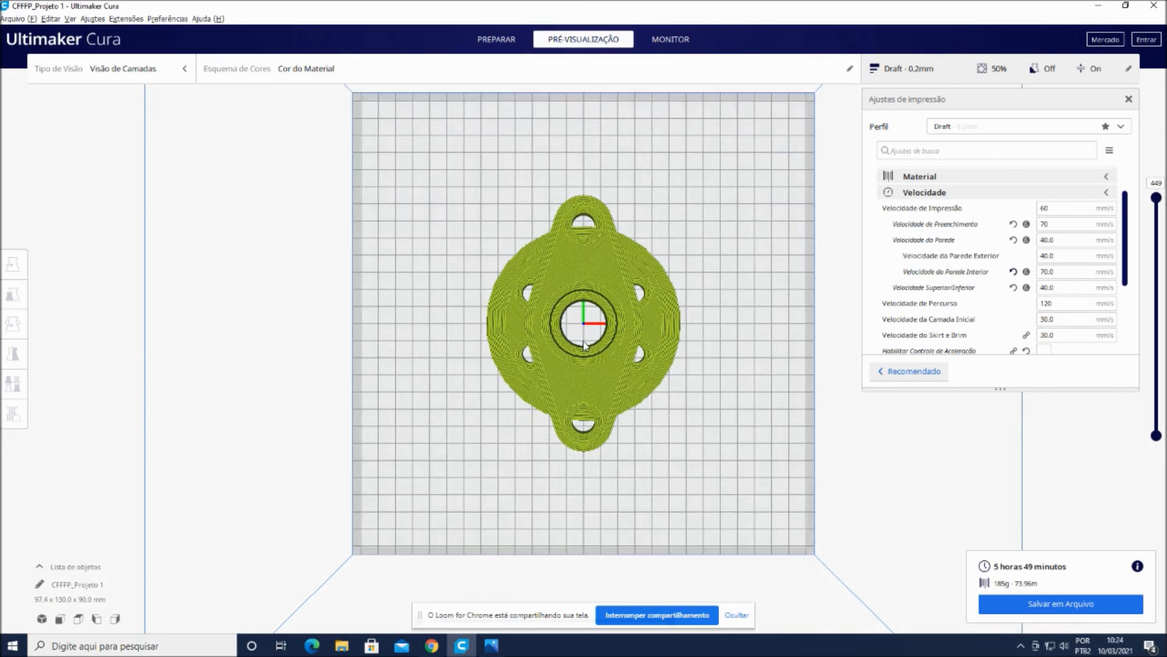
# Set the initial layer speed (Velocidade da Camada Inicial) to 40 mm/s and reslice the model.
pyautogui.scroll(2, 614, 381)
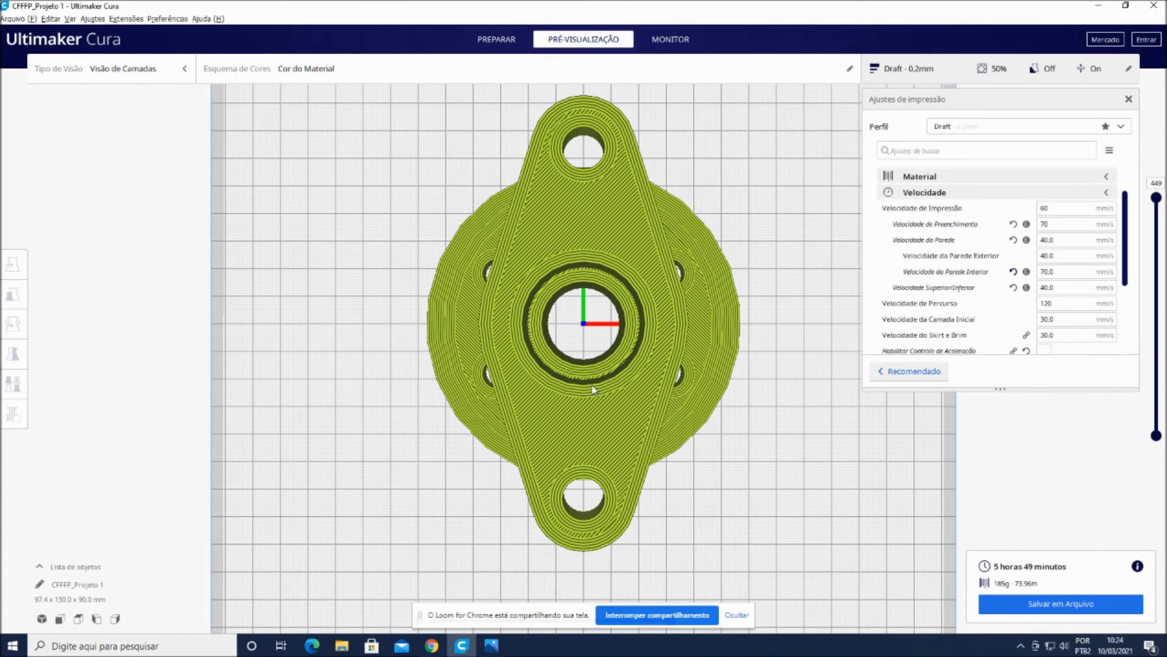
pyautogui.scroll(2, 599, 378)
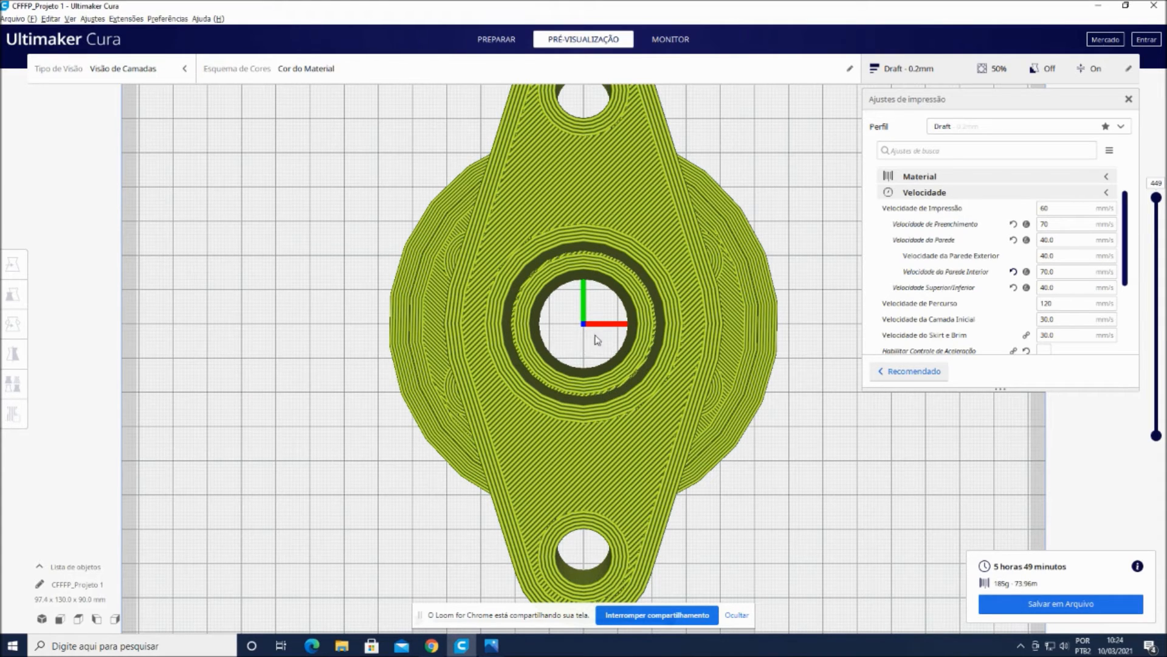
pyautogui.click(41, 619)
pyautogui.scroll(10, 581, 404)
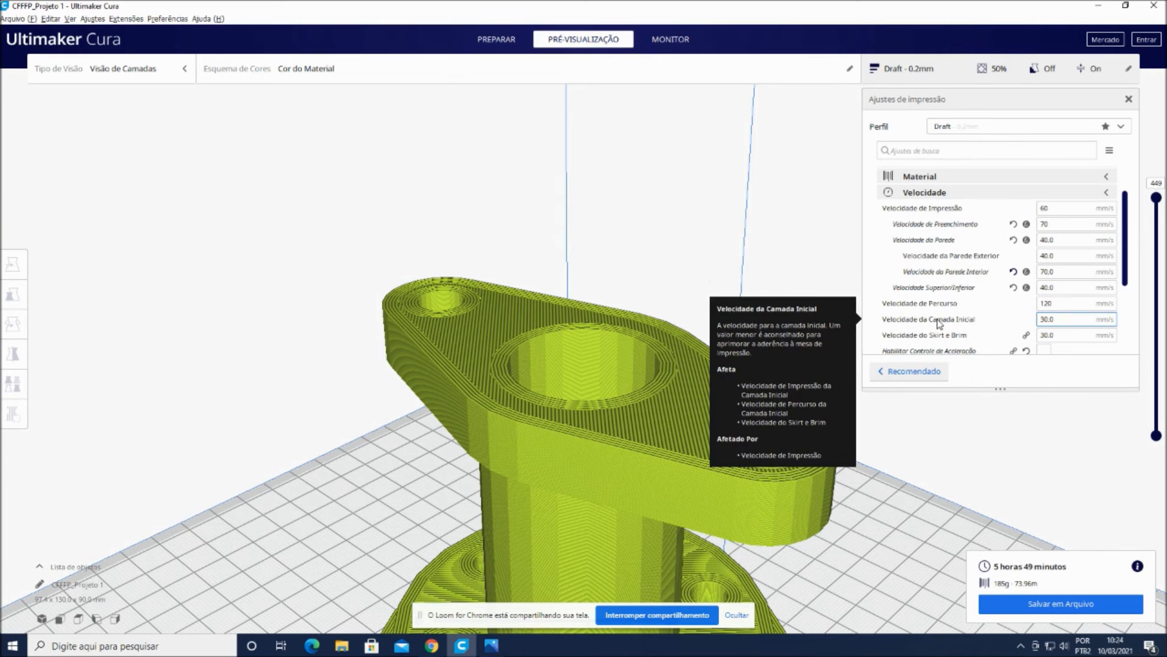
pyautogui.scroll(-3, 377, 358)
pyautogui.scroll(-3, 328, 276)
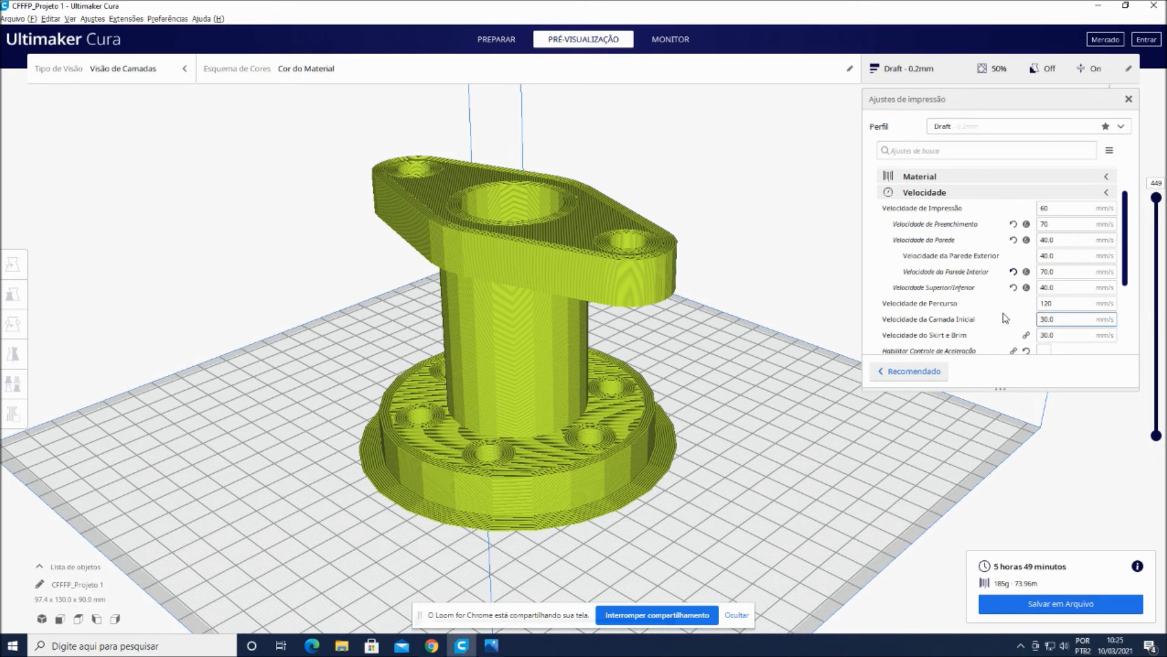
pyautogui.click(1044, 318)
pyautogui.moveTo(1045, 318); pyautogui.dragTo(1040, 318)
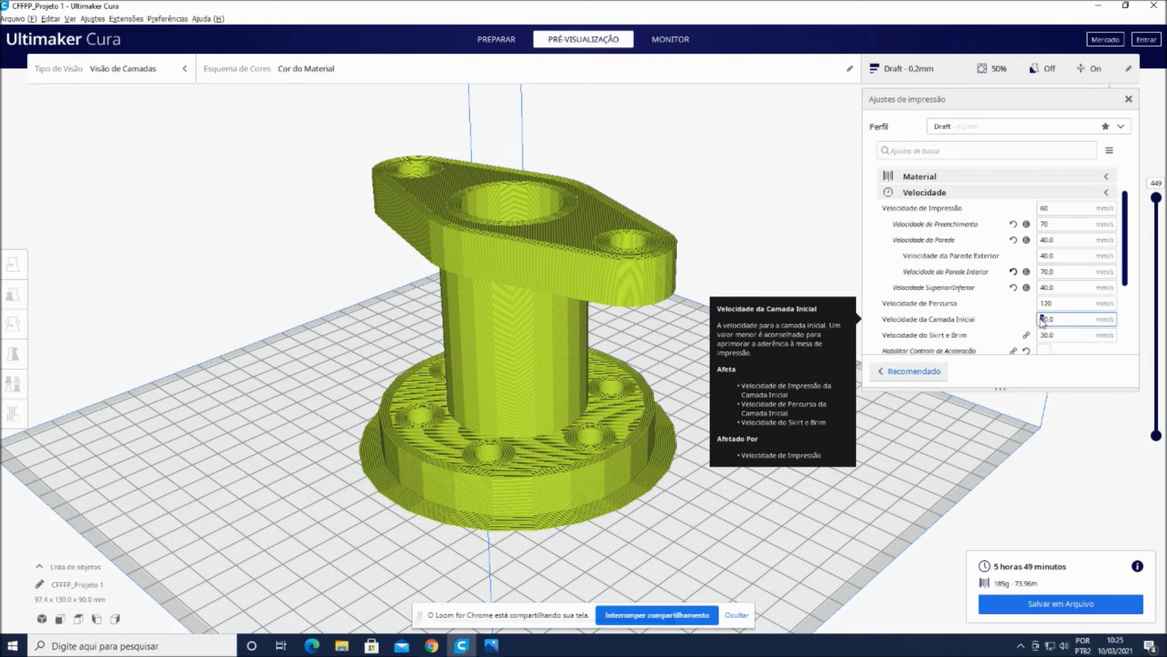
pyautogui.write('4')
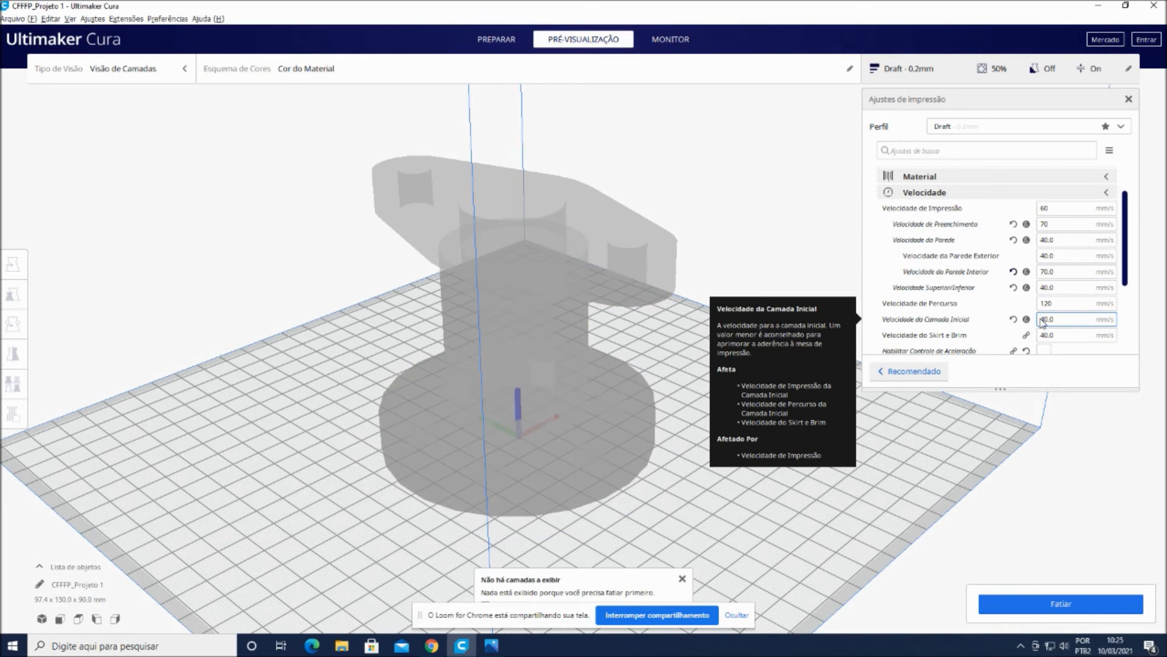
pyautogui.scroll(-2, 1044, 322)
pyautogui.click(1036, 604)
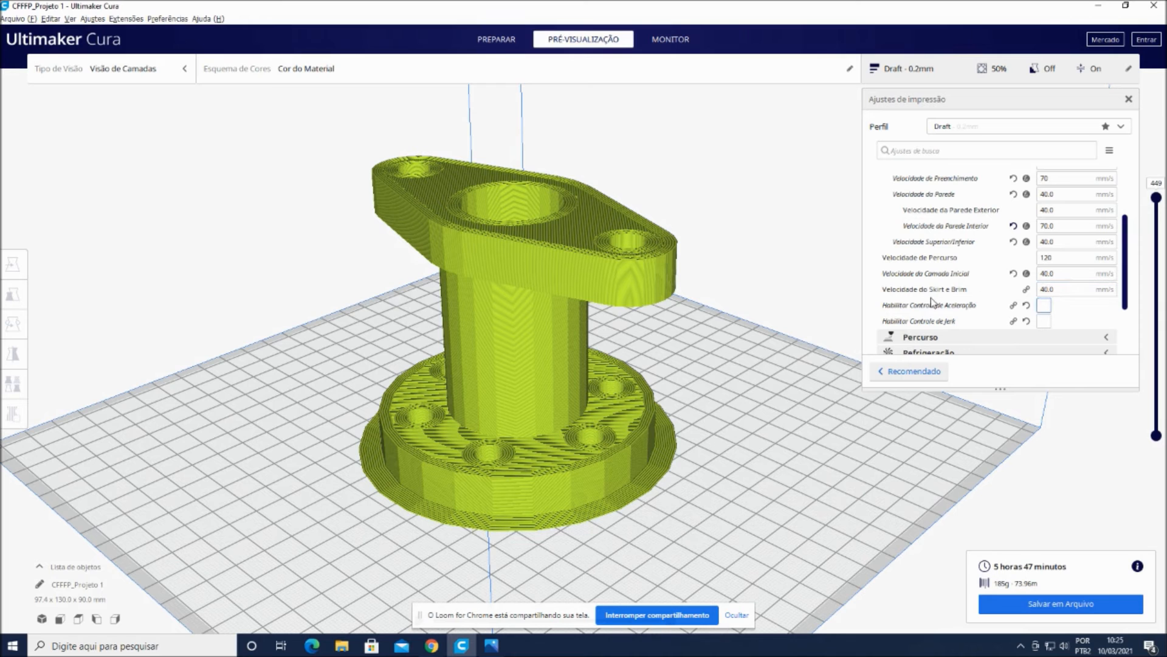
# Enable acceleration control (Habilitar Controle de Aceleração) and jerk control (Habilitar Controle de Jerk), and reslice the model.
pyautogui.scroll(5, 327, 407)
pyautogui.scroll(3, 99, 323)
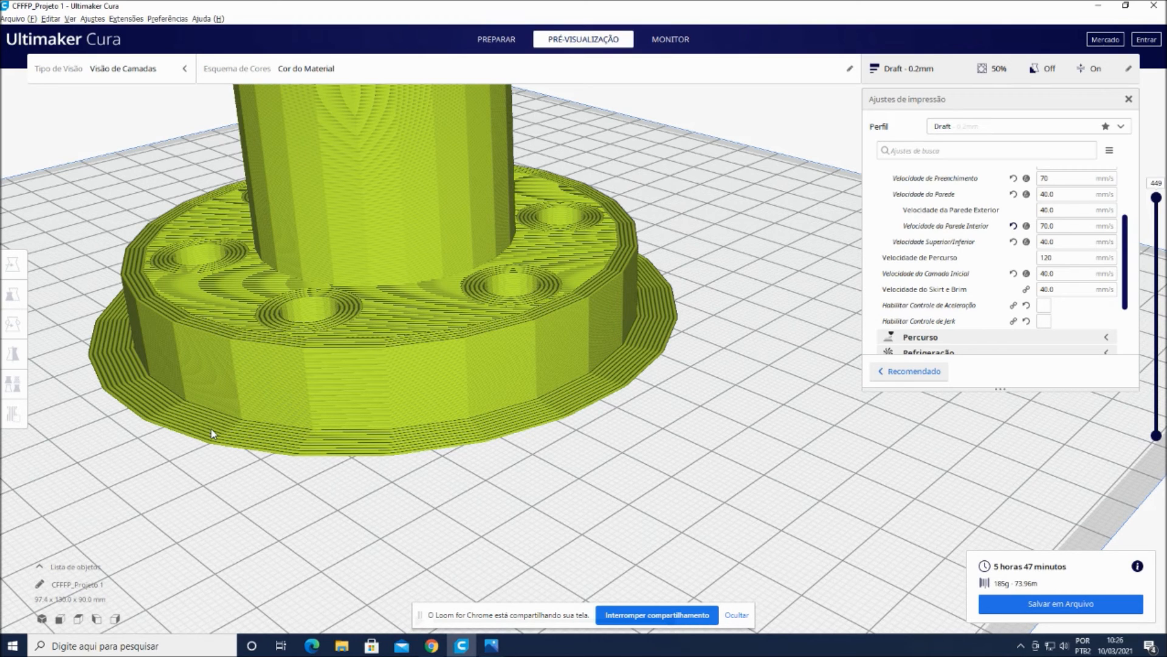
pyautogui.scroll(-3, 116, 222)
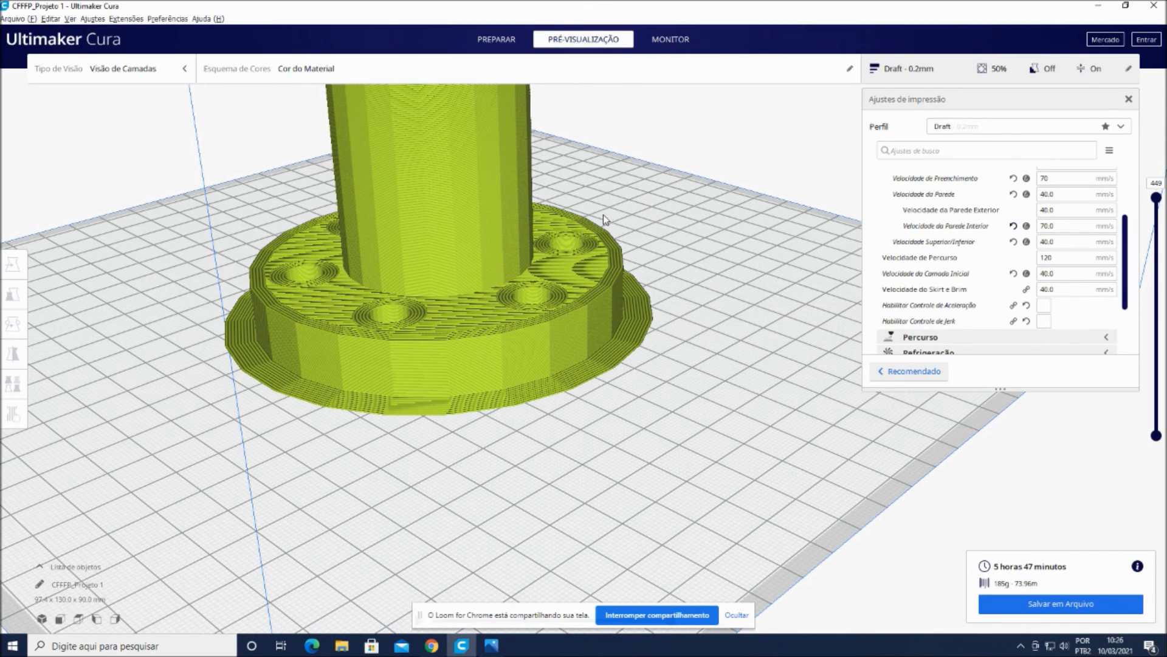
pyautogui.scroll(-3, 604, 214)
pyautogui.moveTo(894, 313)
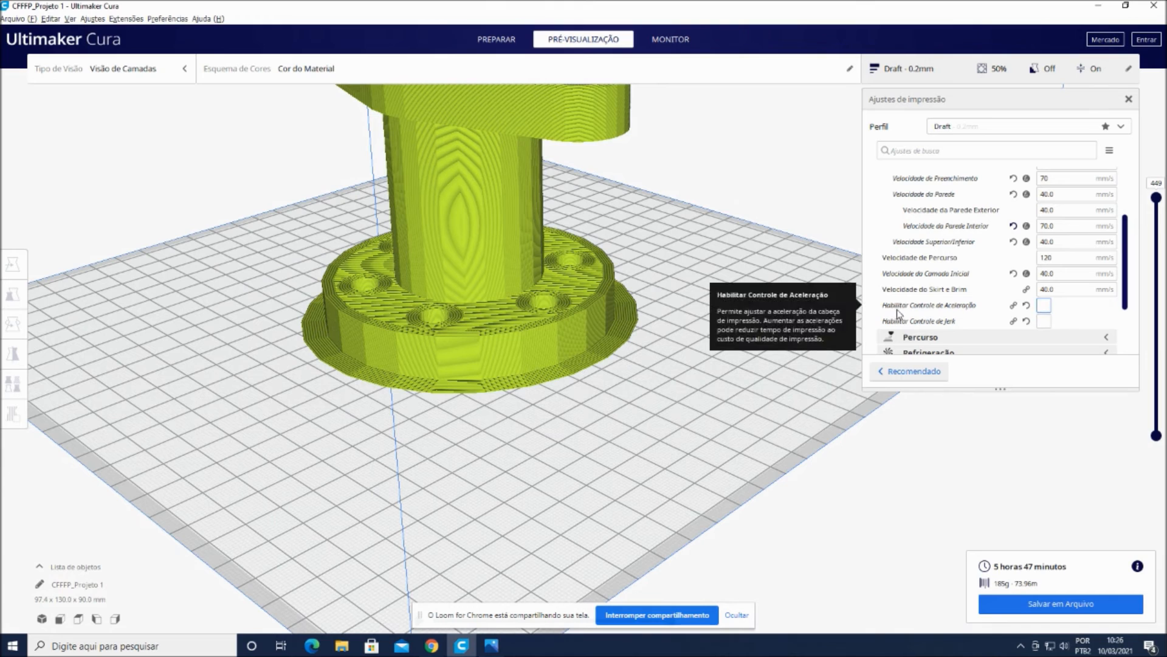
pyautogui.click(1044, 305)
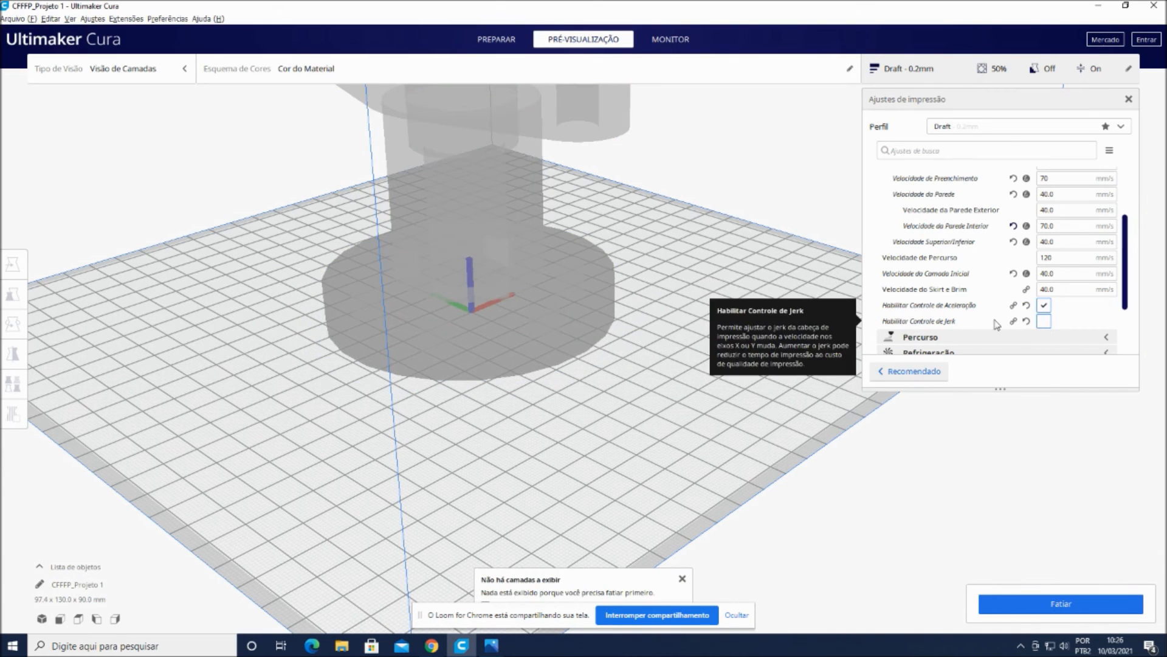
pyautogui.click(1044, 321)
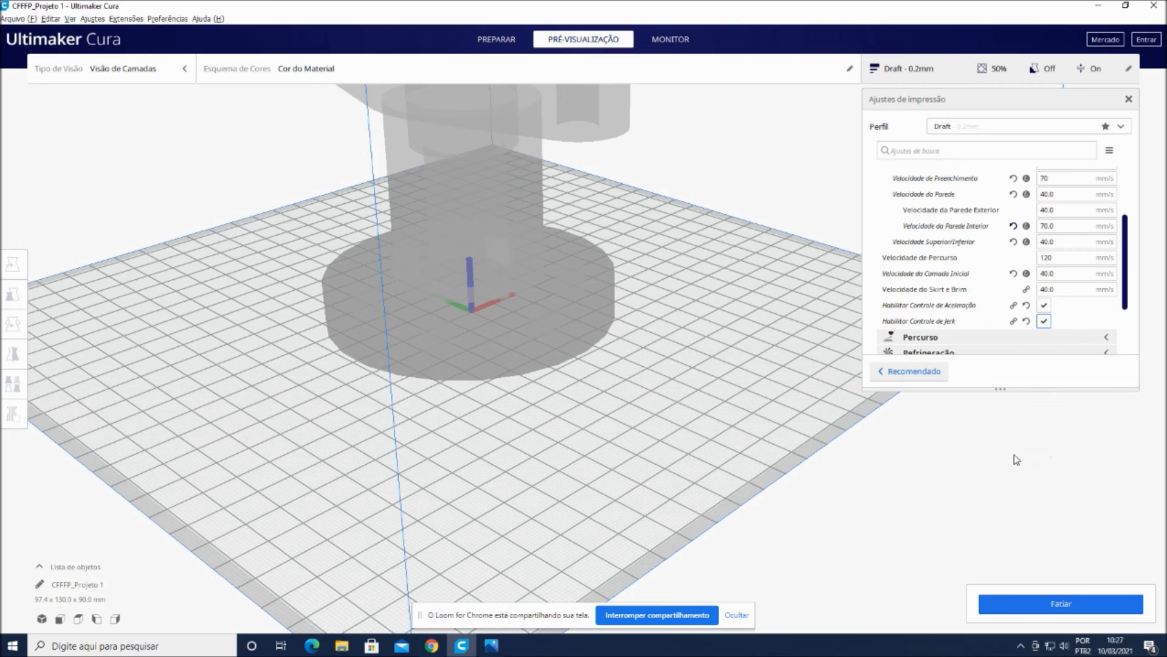
pyautogui.click(1040, 613)
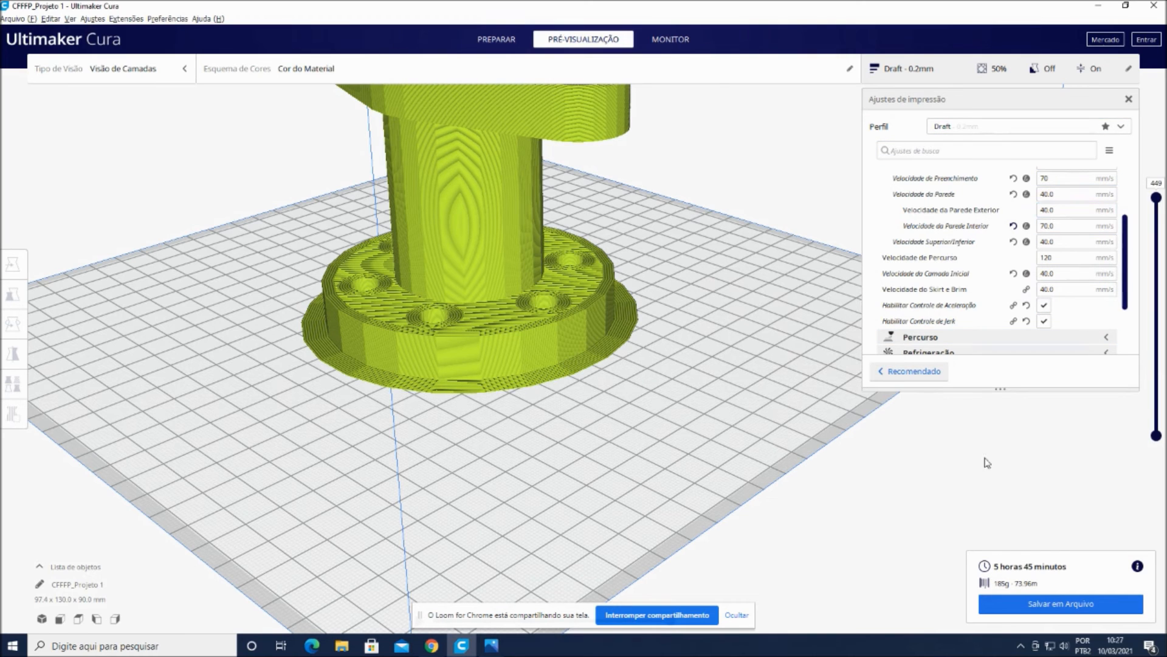
# Inspect the whole resliced part on the build plate and collapse the Velocidade settings group.
pyautogui.scroll(-5, 524, 371)
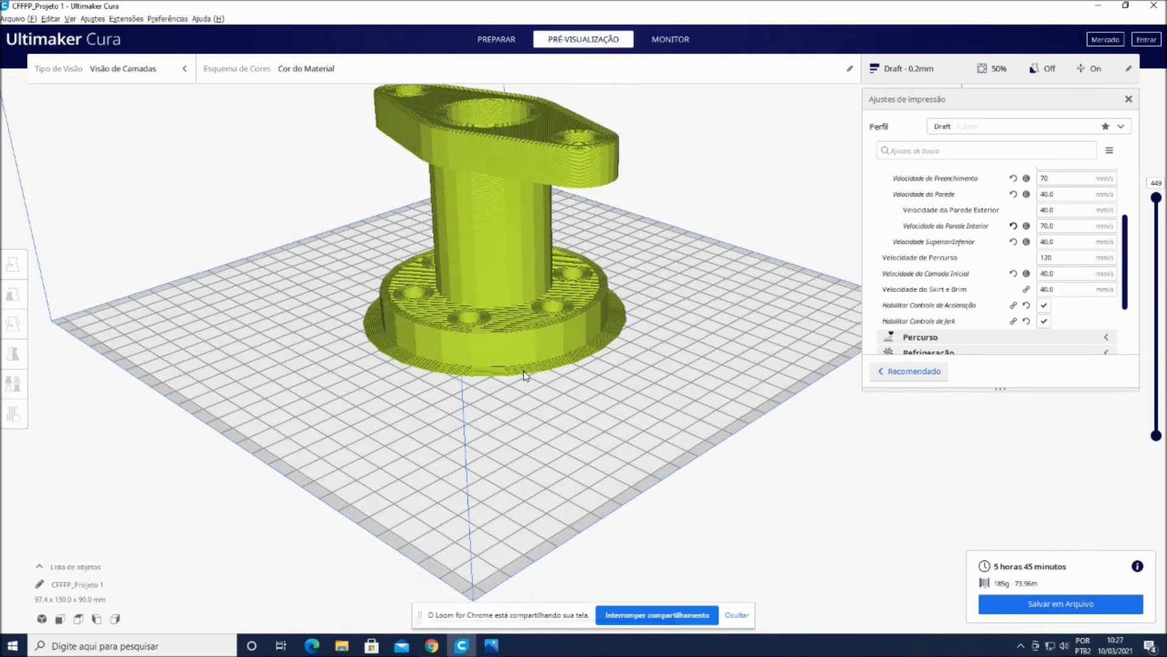
pyautogui.scroll(2, 529, 152)
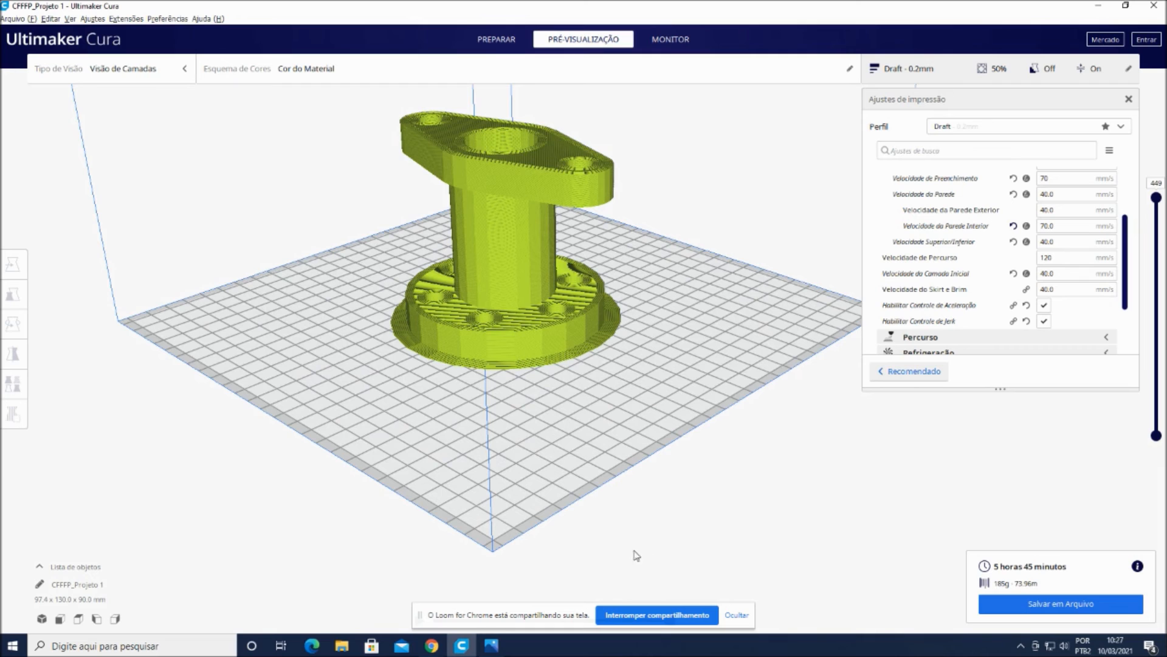
pyautogui.scroll(-1, 550, 149)
pyautogui.scroll(3, 553, 150)
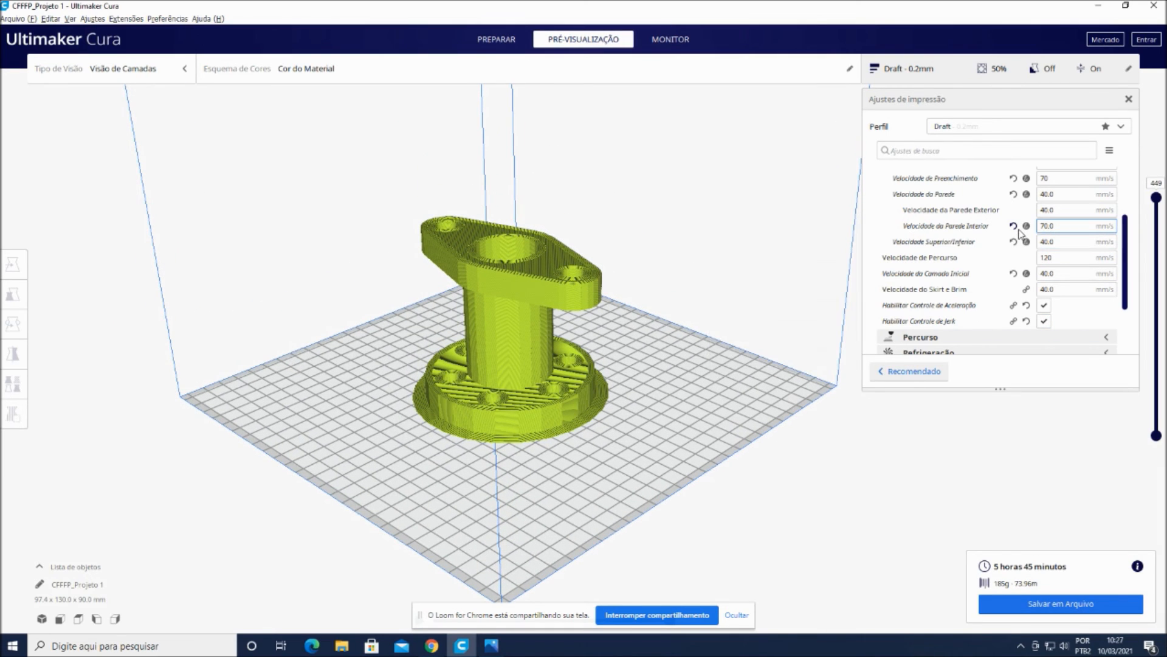
pyautogui.moveTo(1020, 233)
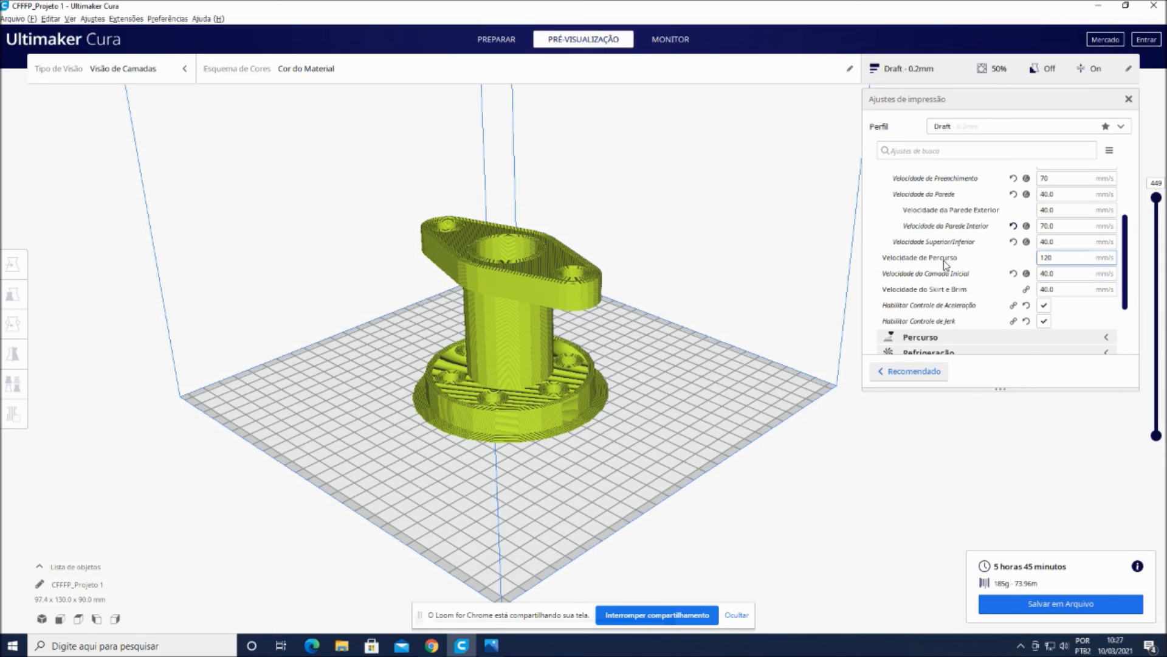
pyautogui.scroll(2, 1027, 255)
pyautogui.click(995, 193)
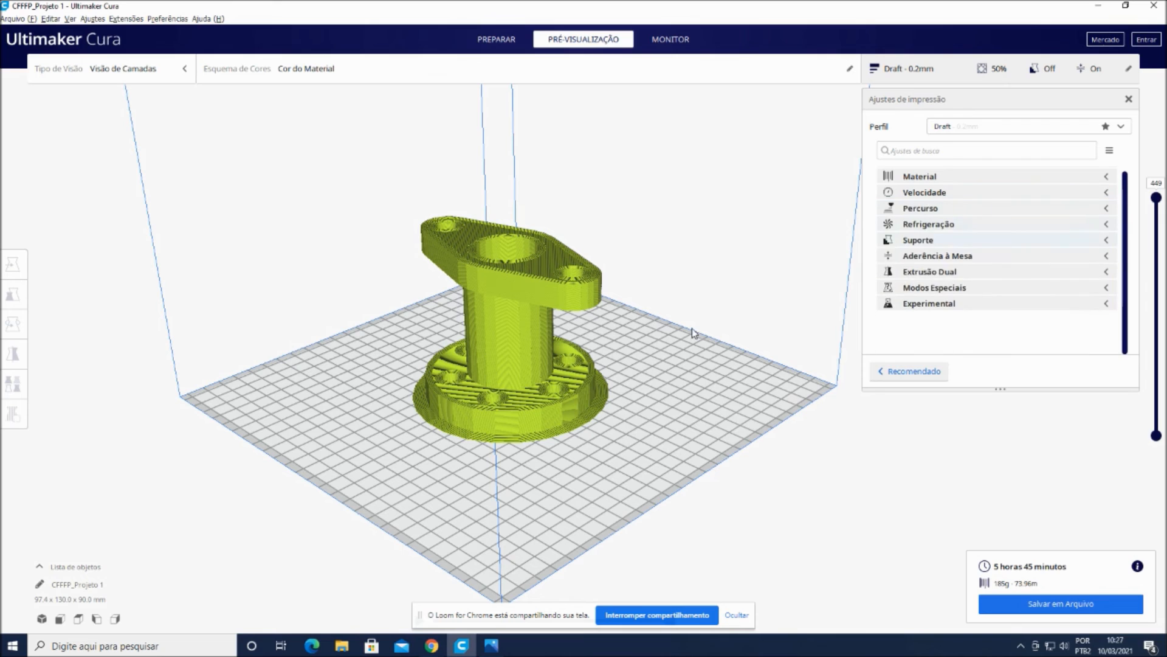
# Expand the Percurso settings group and review its options, including the description of Habilitar Retração.
pyautogui.click(998, 208)
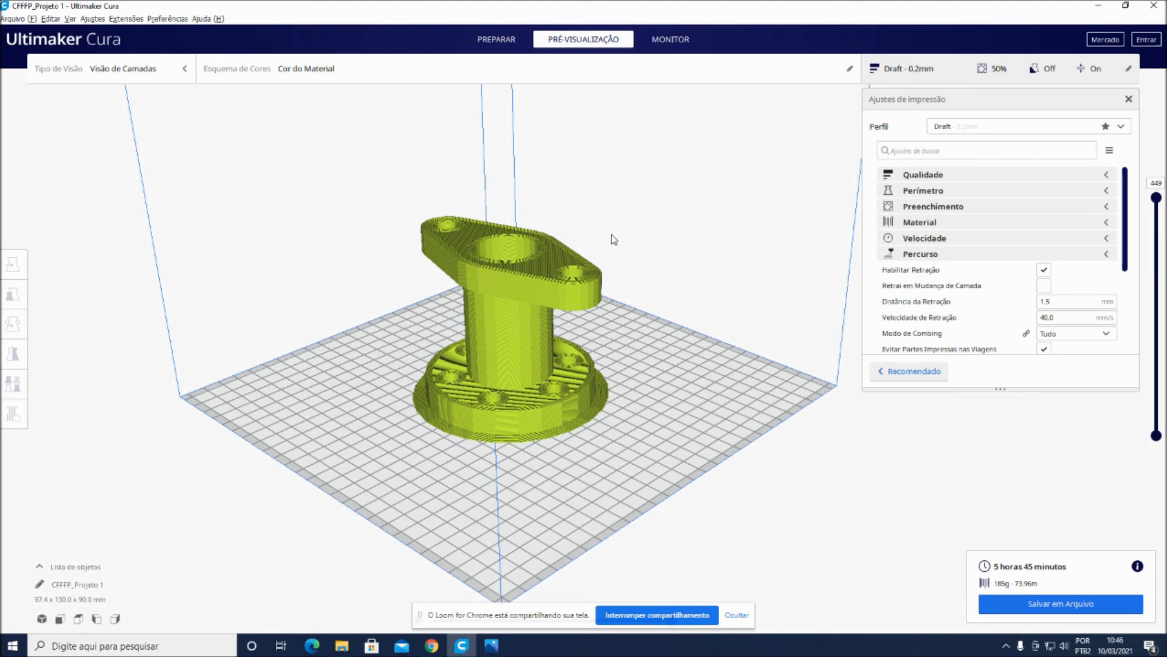
pyautogui.scroll(-1, 1091, 206)
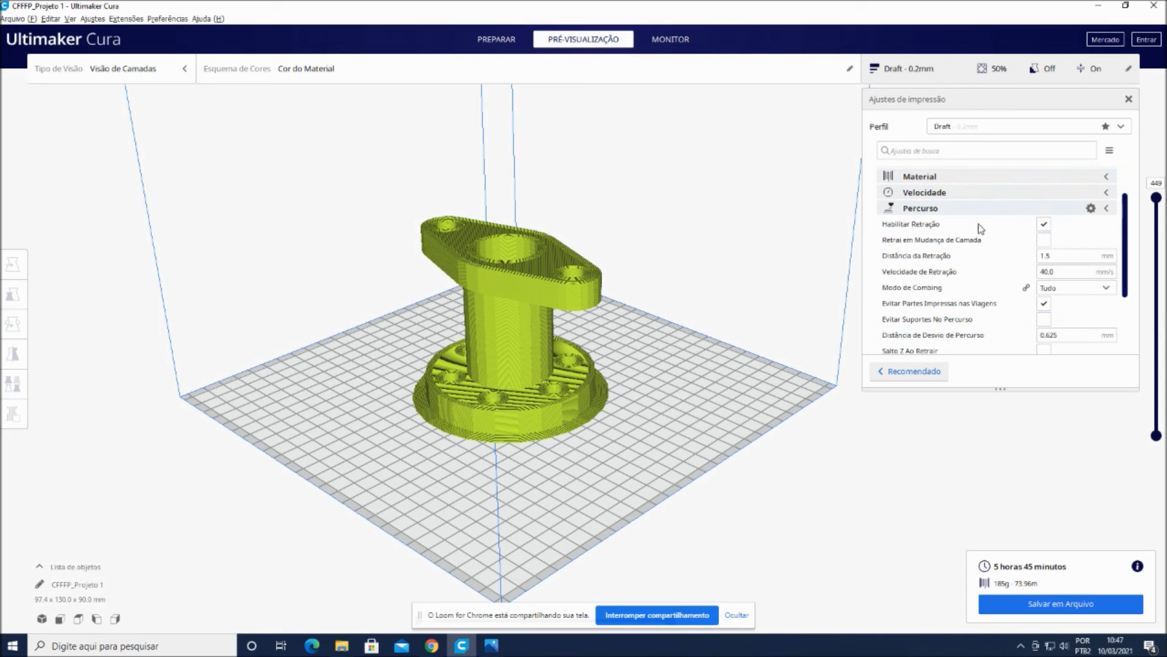
pyautogui.scroll(-1, 1008, 251)
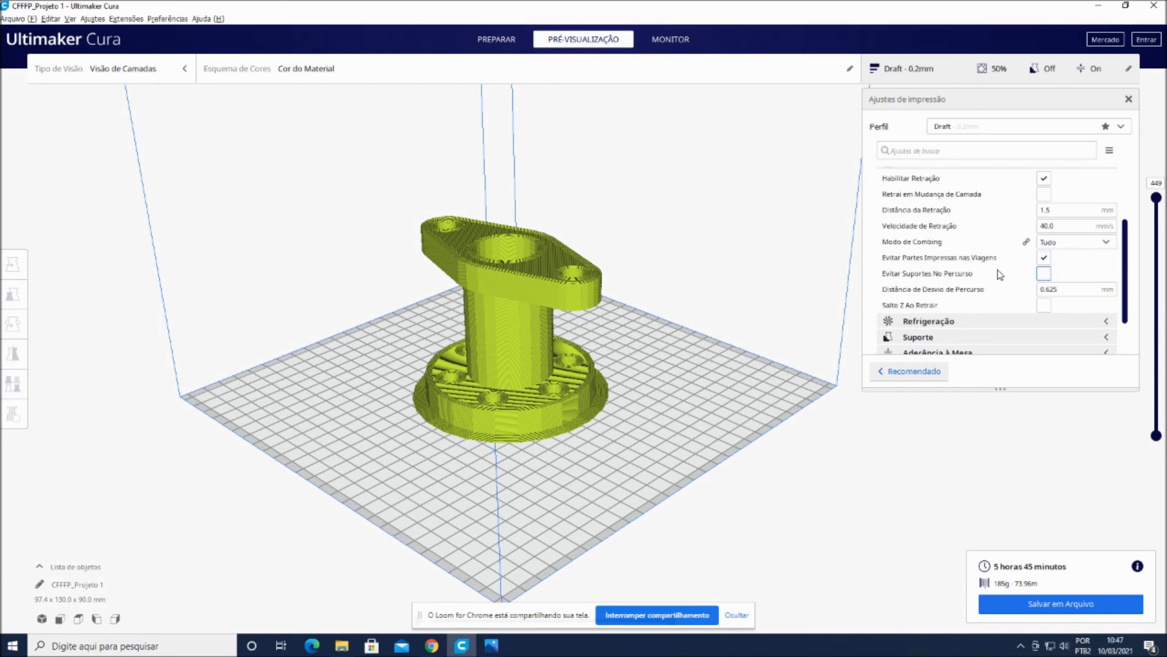
pyautogui.scroll(1, 1003, 271)
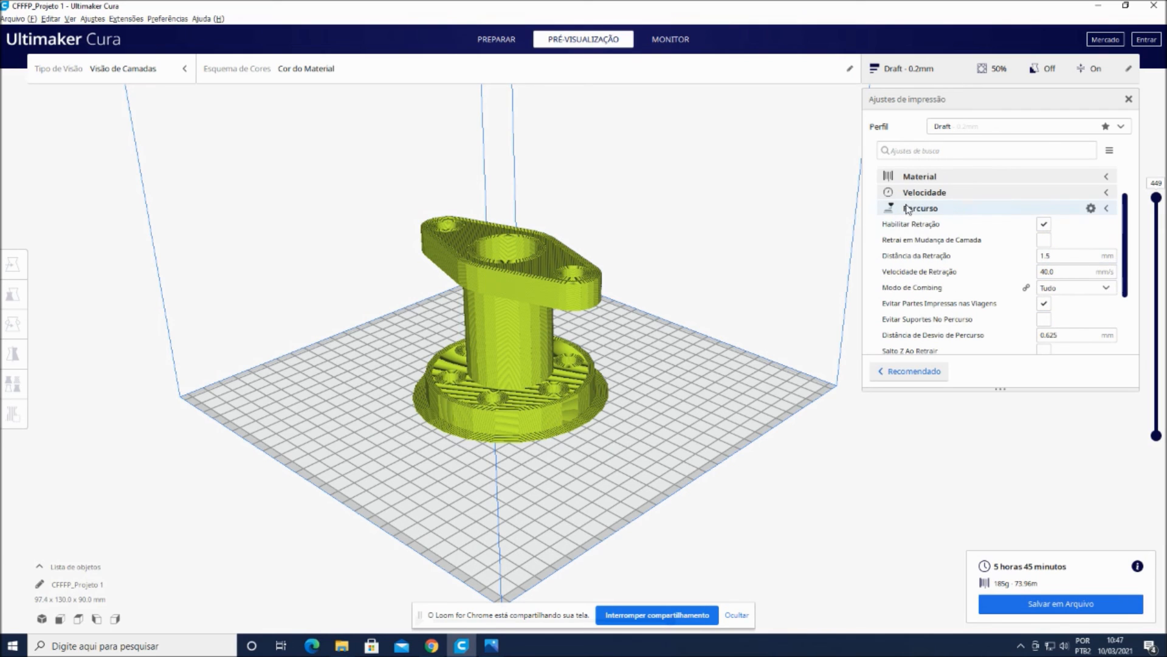
pyautogui.moveTo(900, 229)
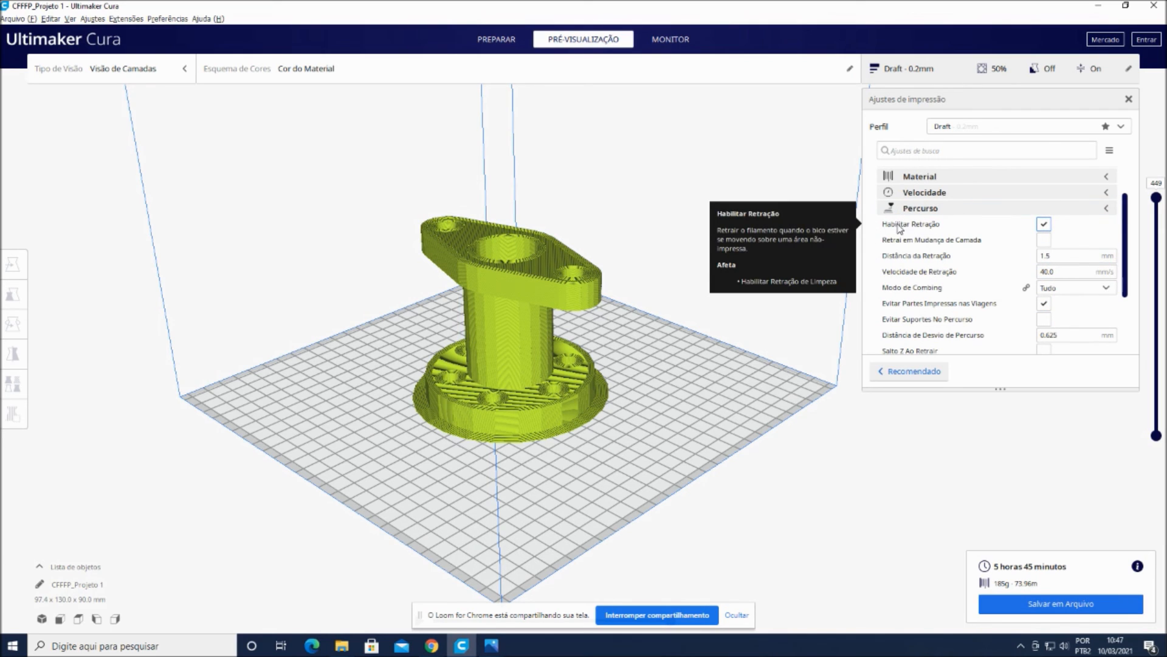
pyautogui.moveTo(946, 228)
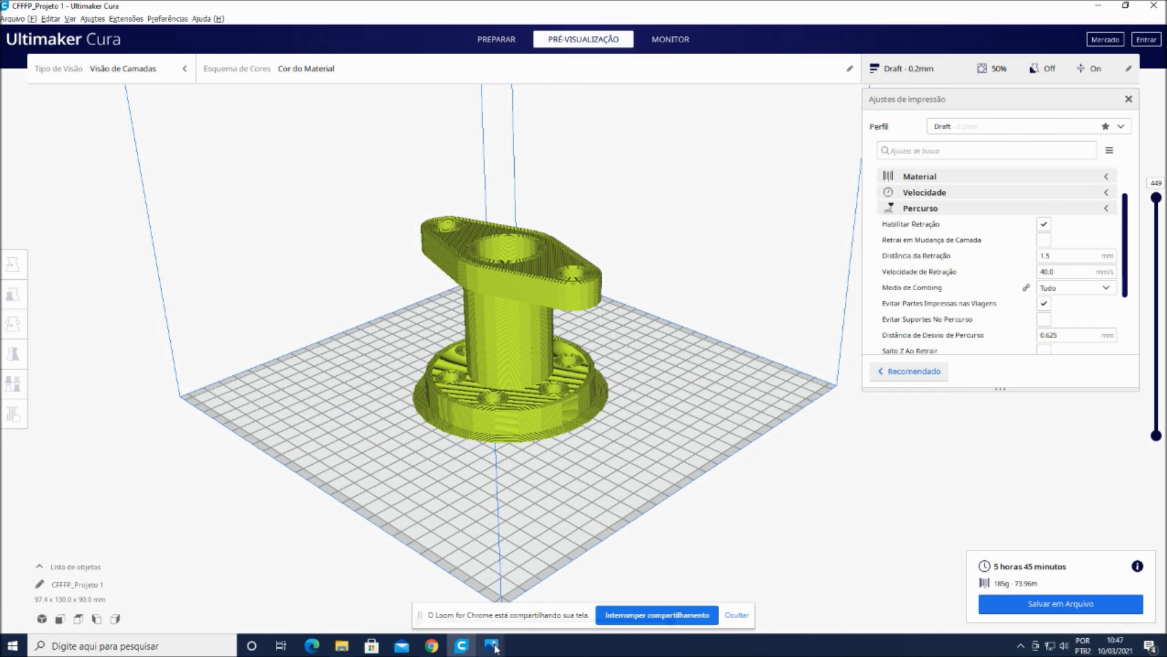
# Switch to Photos to examine the stringing comparison picture, return to Ultimaker Cura and collapse the Percurso settings group.
pyautogui.moveTo(493, 647)
pyautogui.click(542, 580)
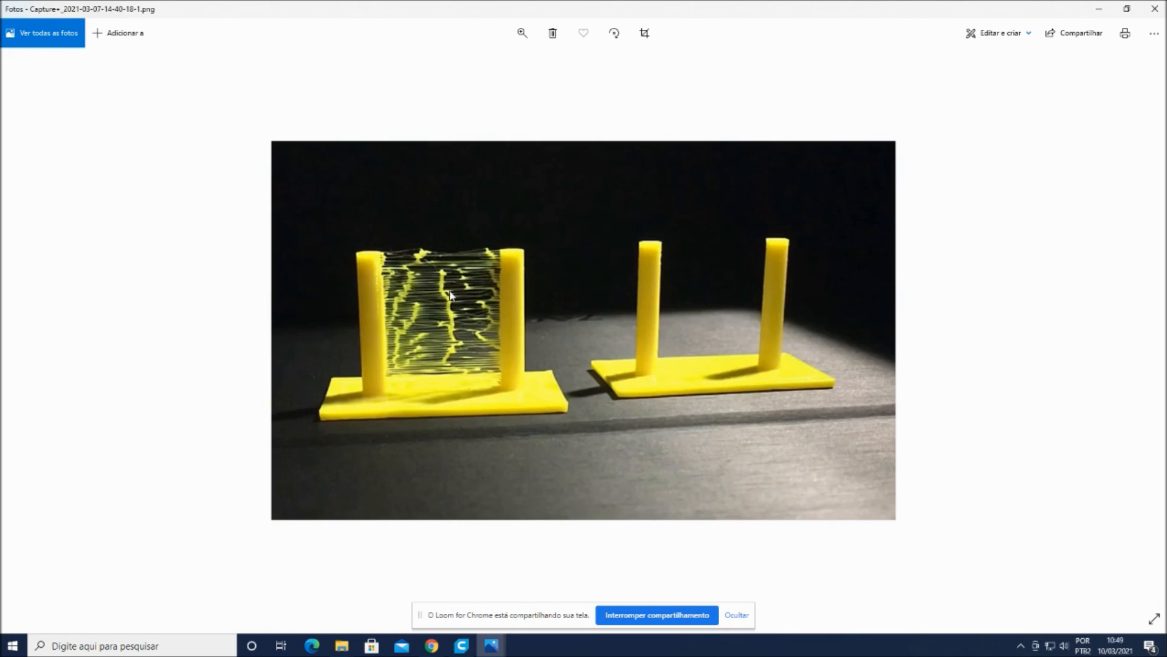
pyautogui.click(462, 646)
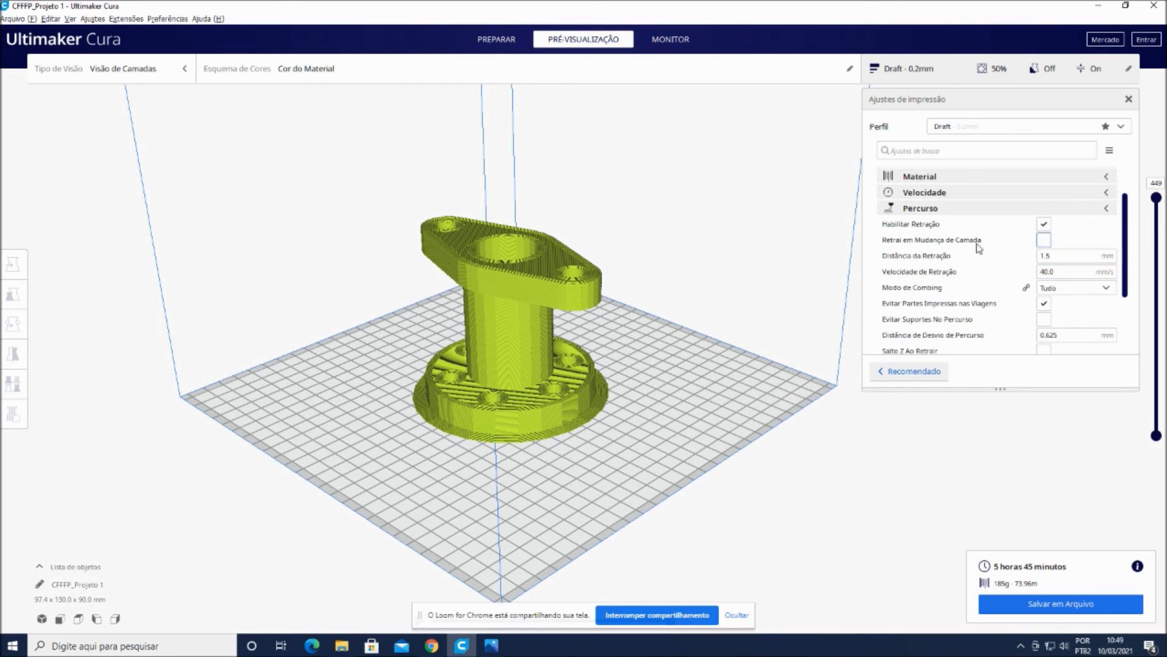
pyautogui.click(977, 210)
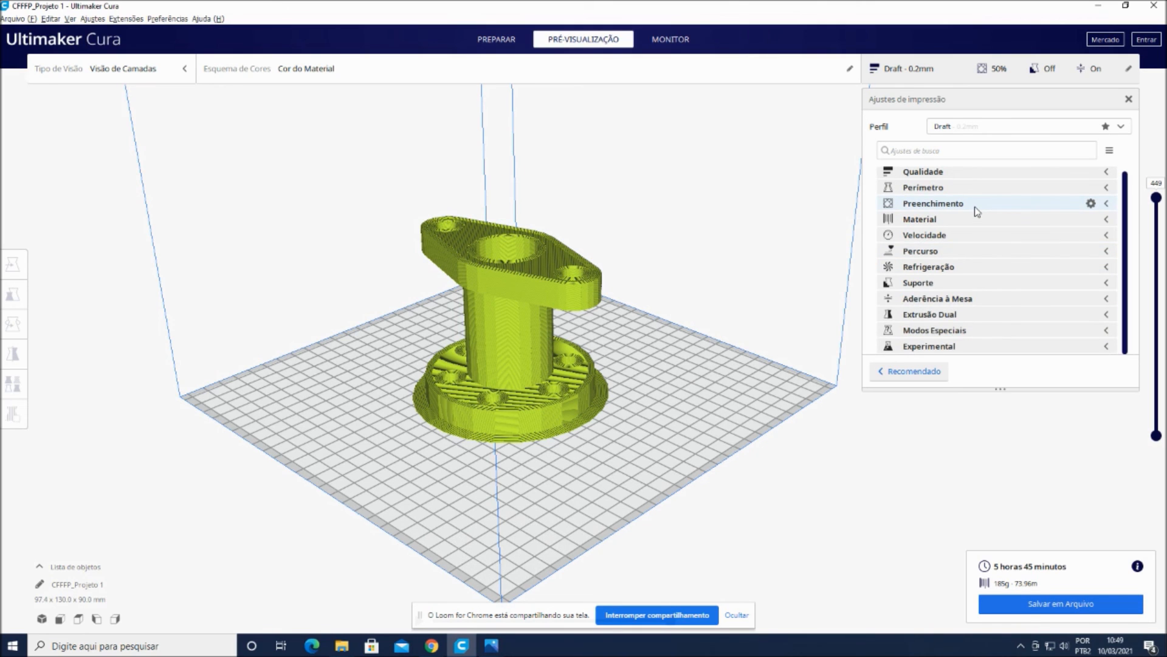